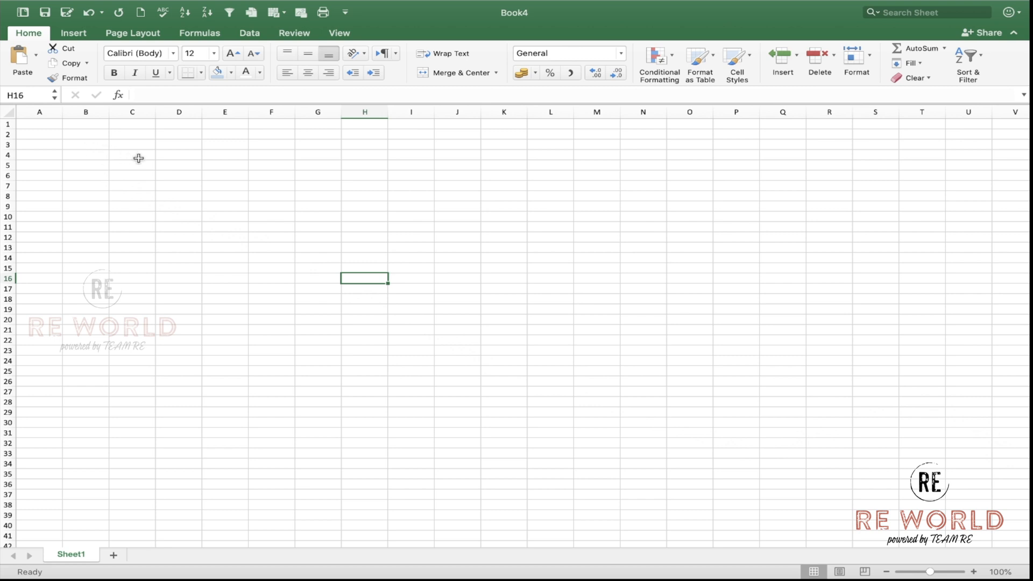
Enter the date 1/1 in cell B3.
scroll(138, 158, "up", 3)
scroll(138, 157, "up", 5)
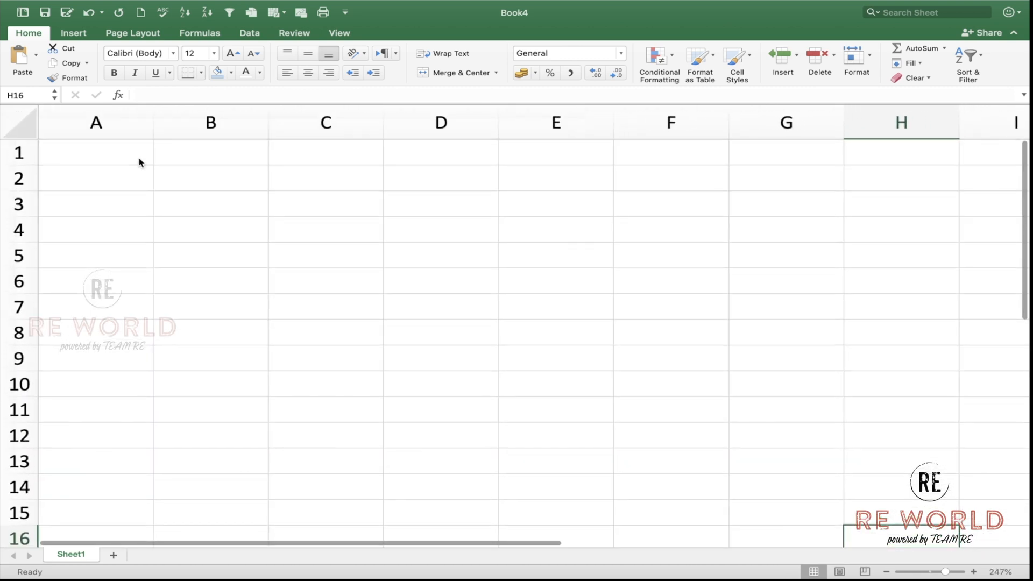
left_click(182, 208)
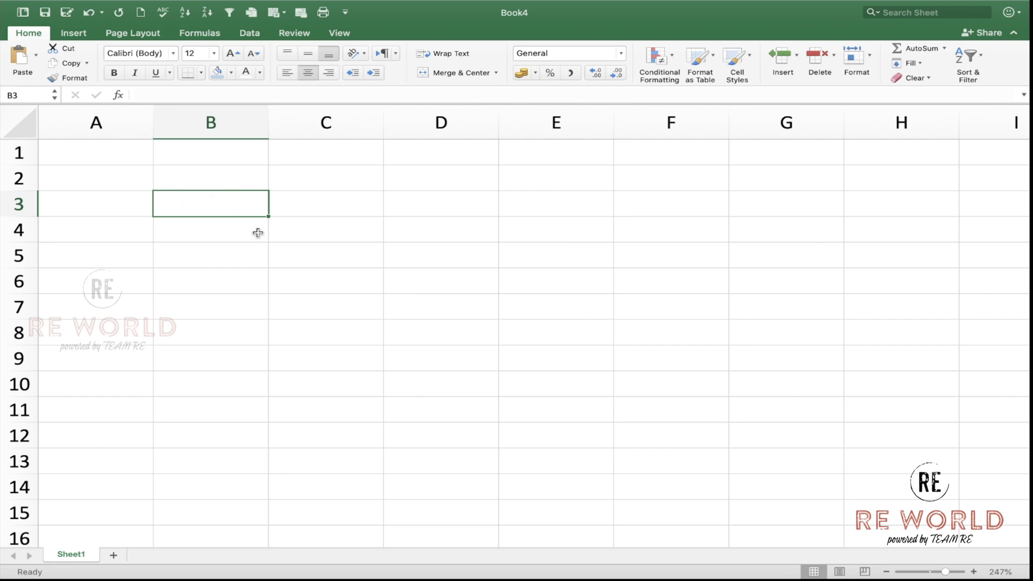
type("1/1")
key("Return")
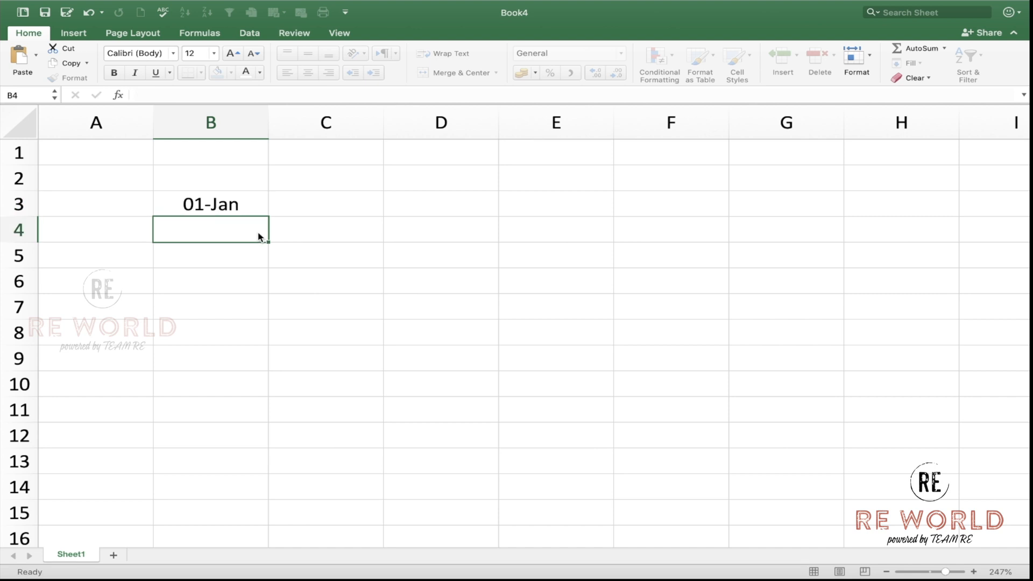
Format cells B3:C3 as dates using the 14-Mar-12 style.
left_click(238, 203)
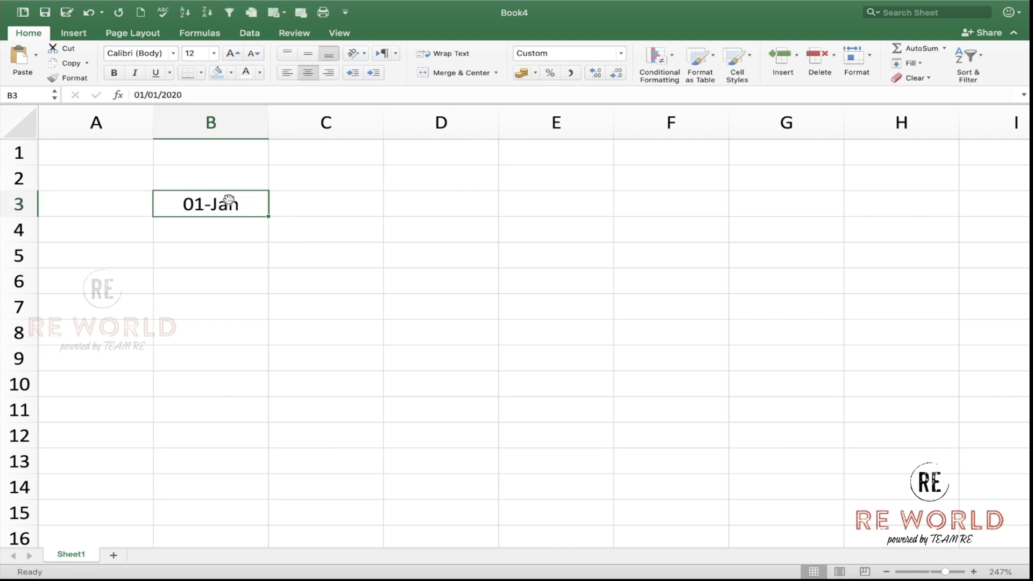
left_click_drag(228, 200, 286, 200)
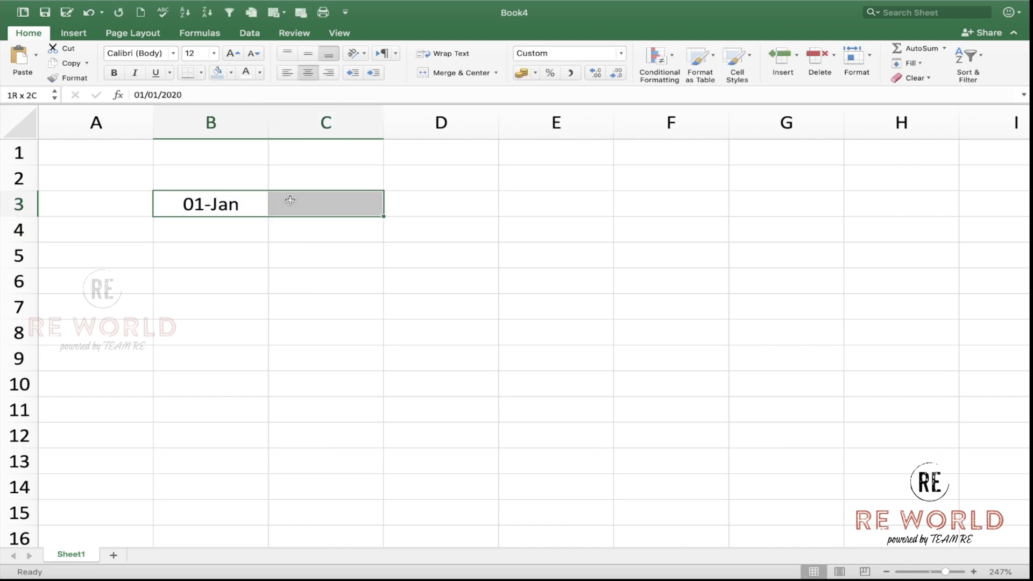
right_click(332, 197)
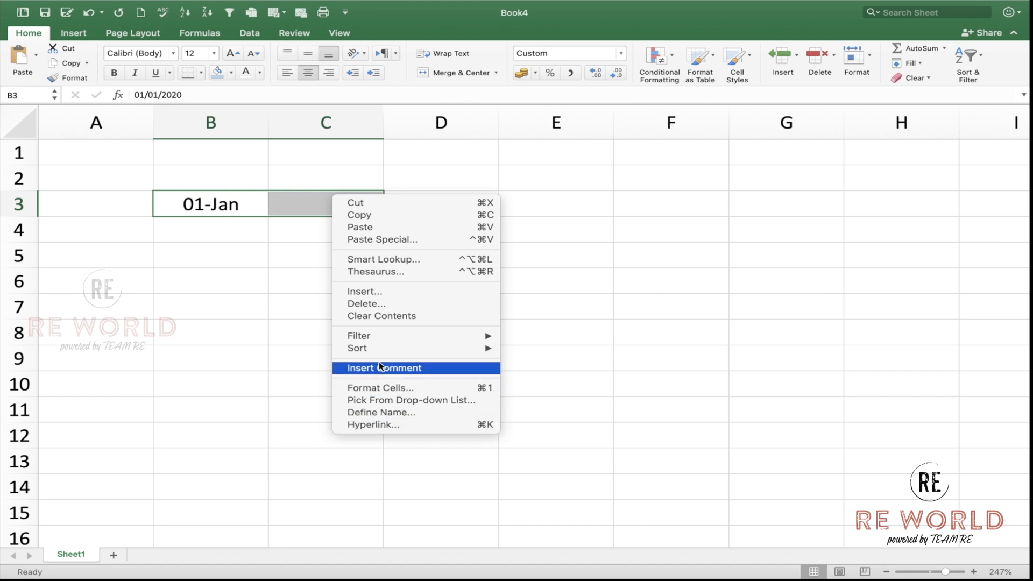
left_click(378, 388)
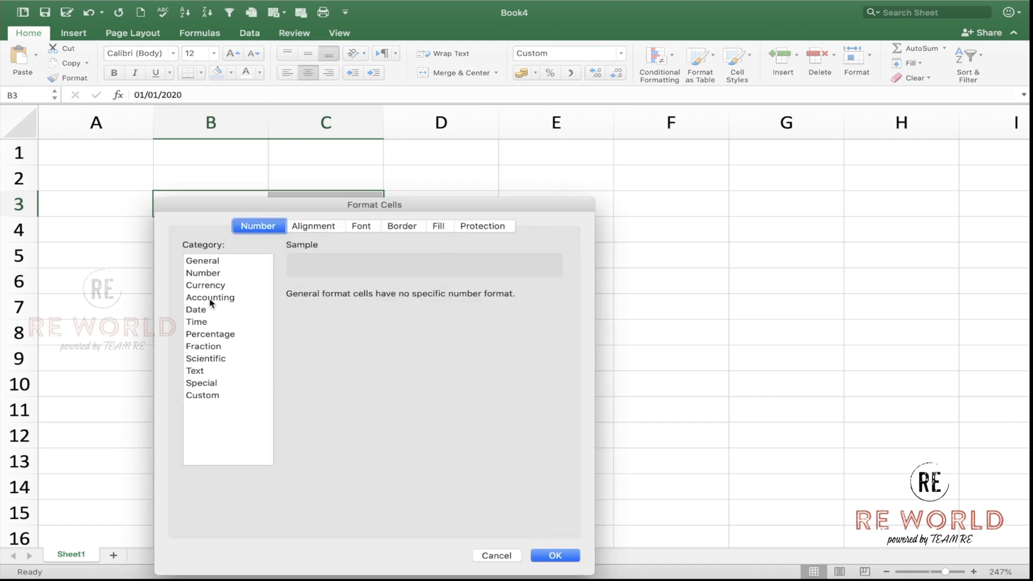
left_click(210, 298)
left_click(215, 273)
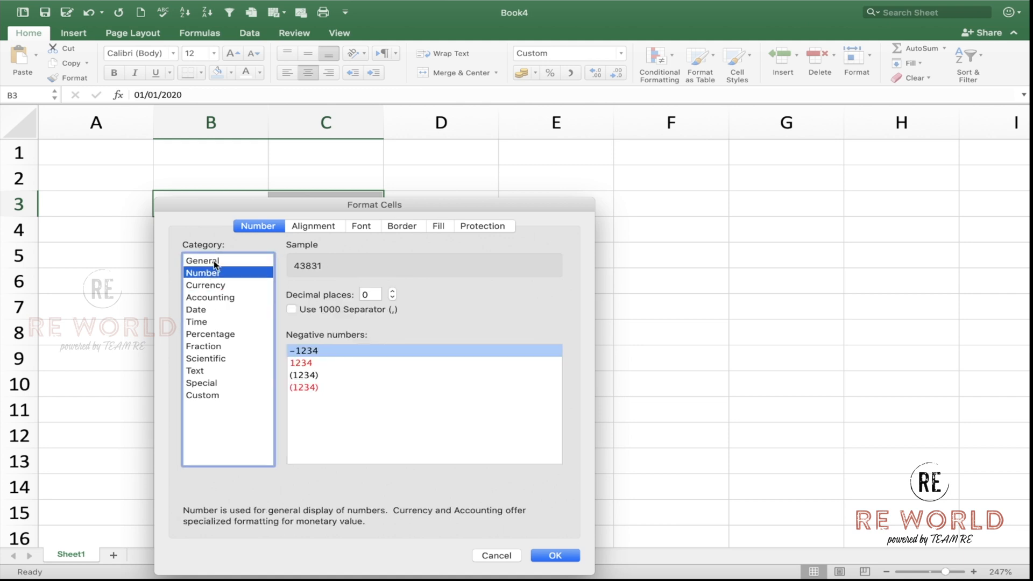
left_click(215, 261)
left_click(197, 311)
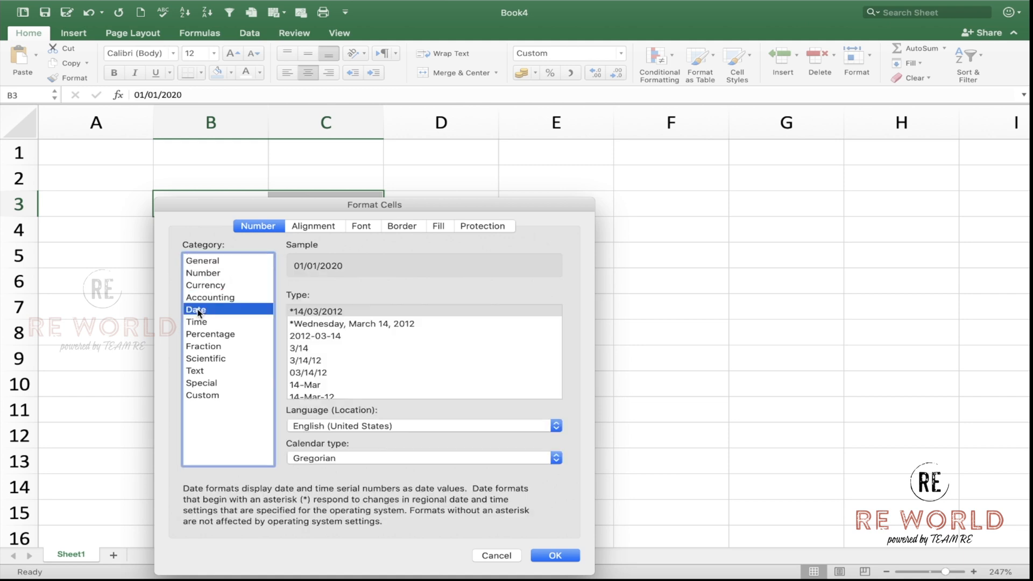
scroll(303, 343, "down", 3)
left_click(304, 346)
key("Return")
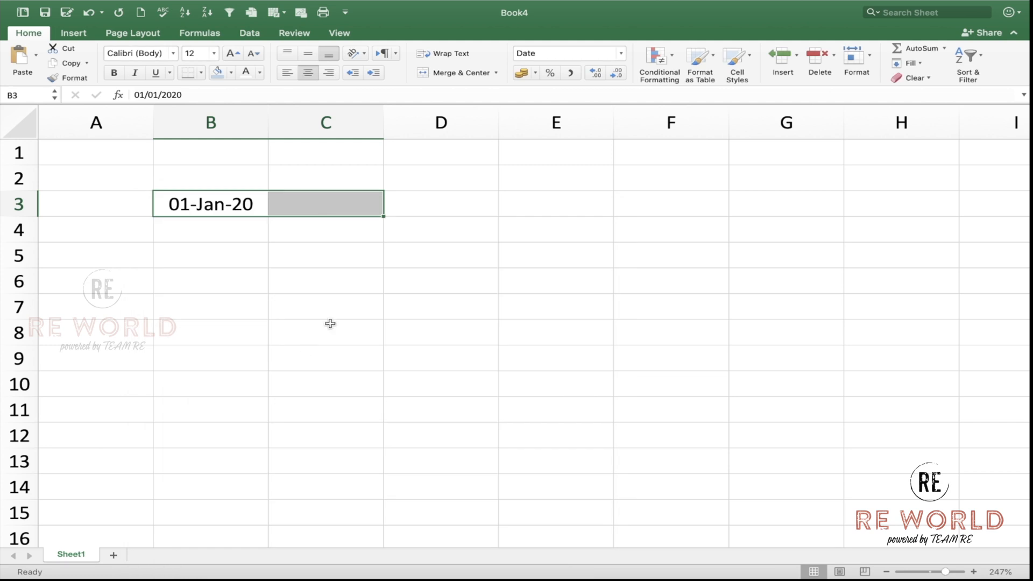
Enter the date 29/10 in cell C3.
left_click(320, 207)
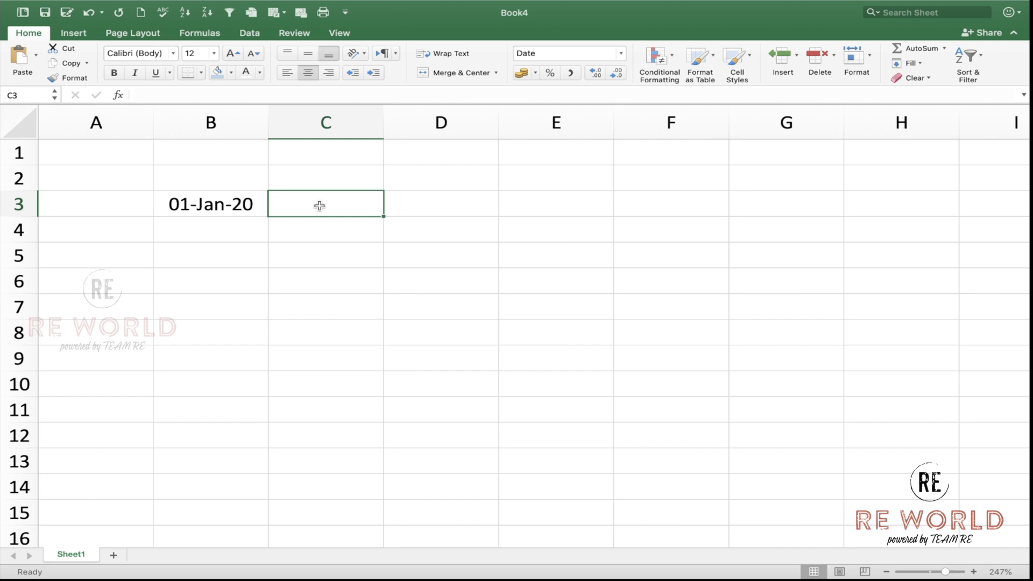
type("29/1")
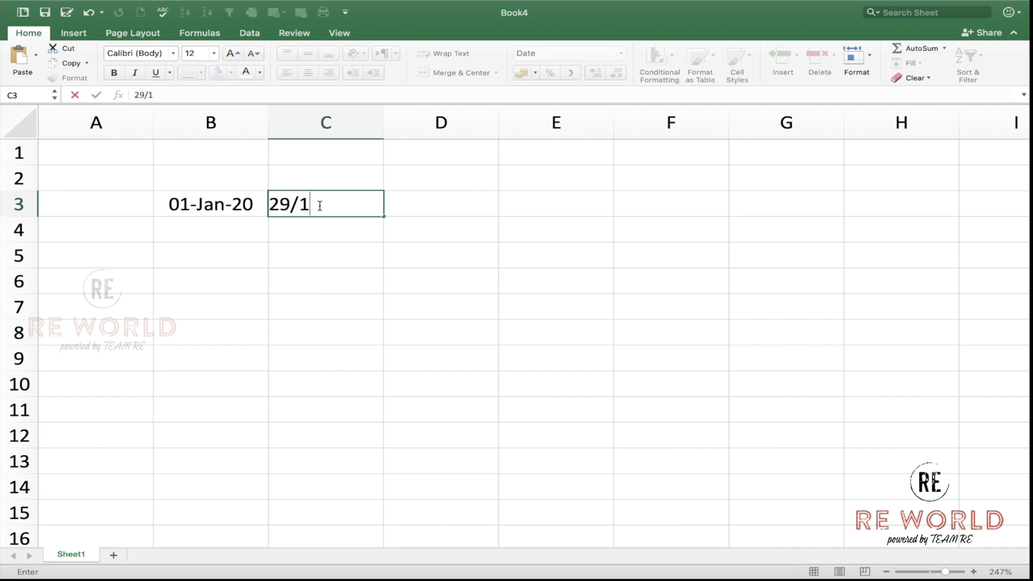
key("BackSpace")
type("10")
key("Return")
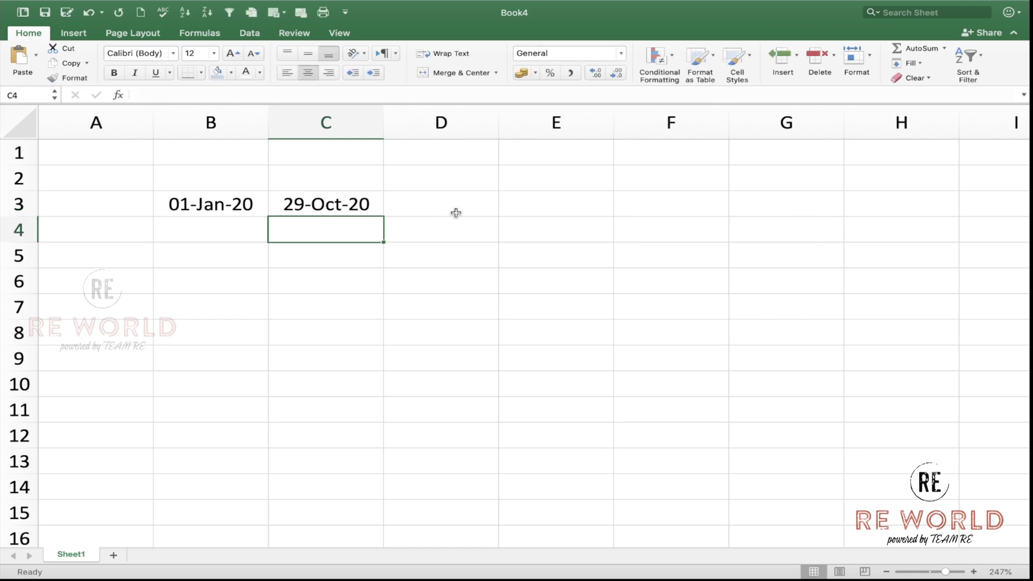
Calculate the days between the two dates in cell E3 with the formula =C3-B3.
left_click(540, 202)
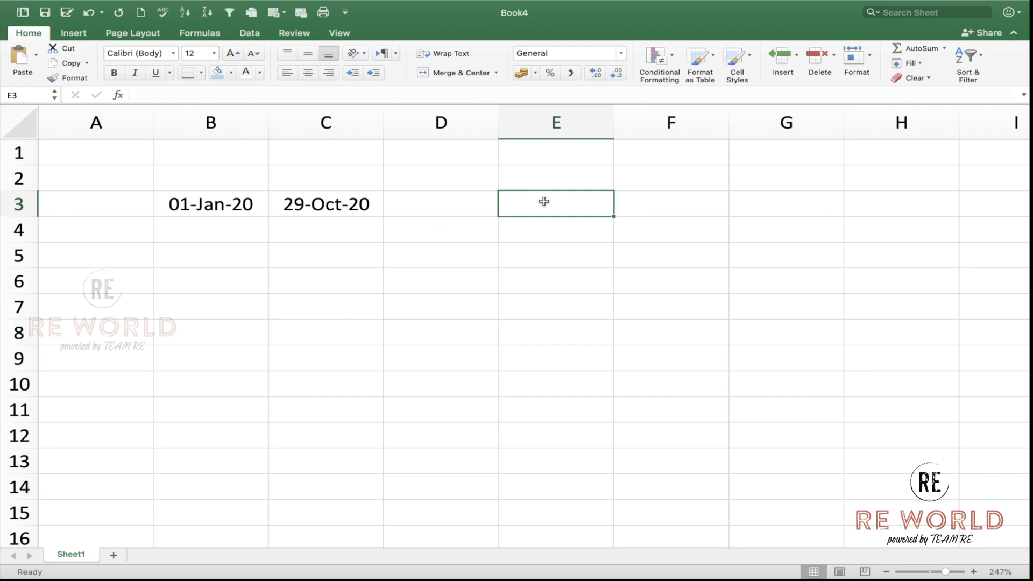
type("=")
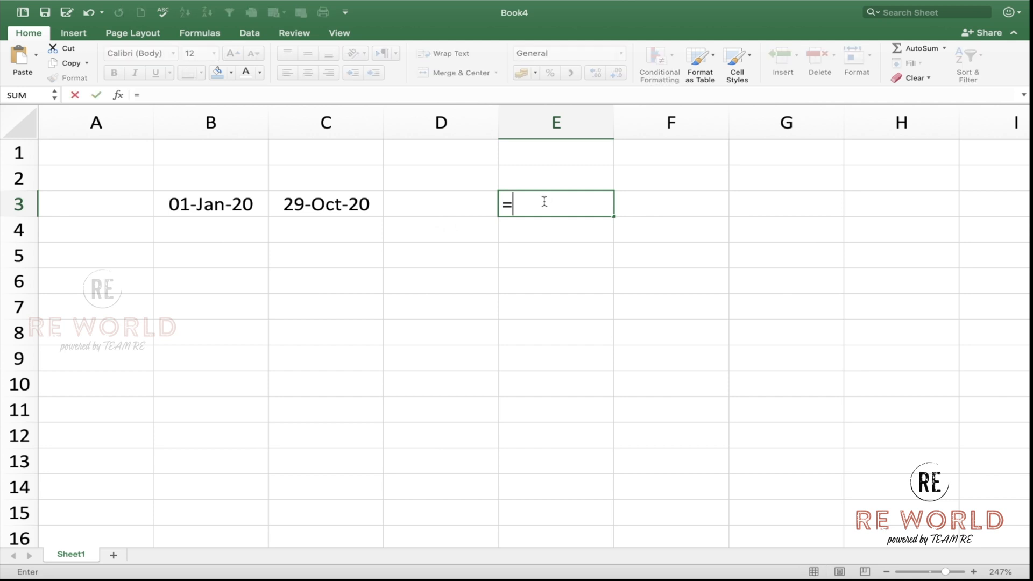
left_click(322, 202)
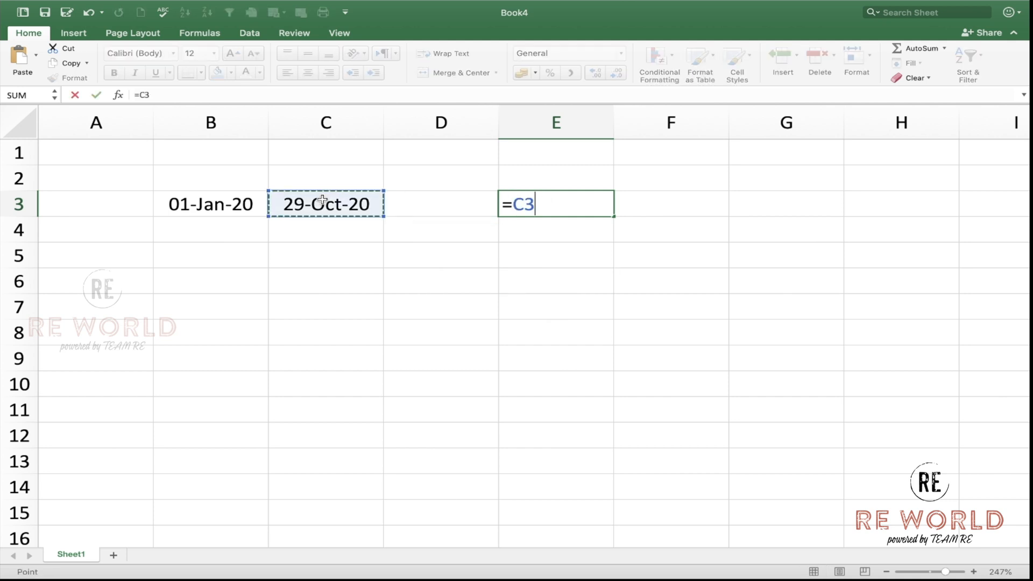
type("-")
left_click(163, 205)
key("Return")
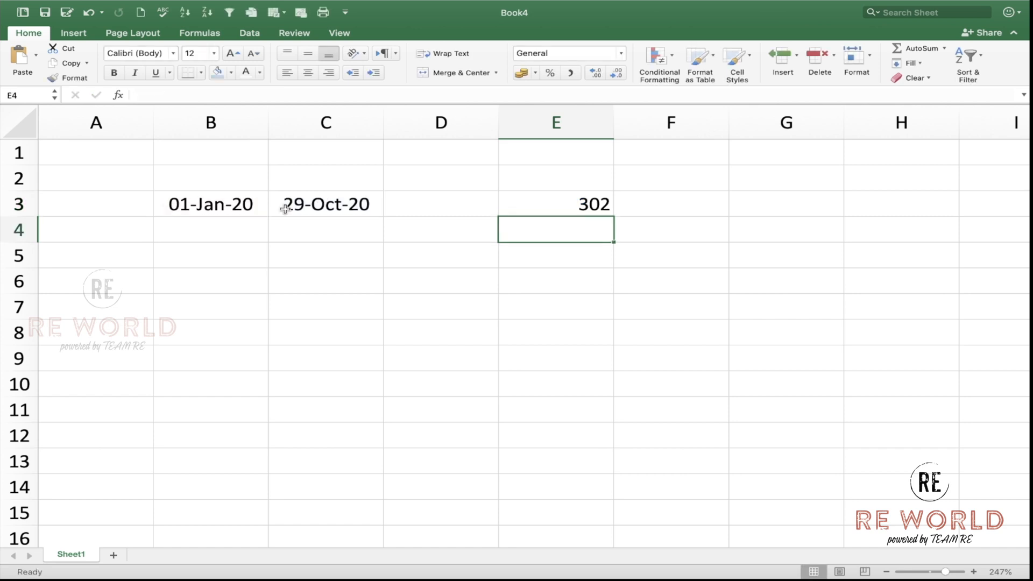
left_click(557, 210)
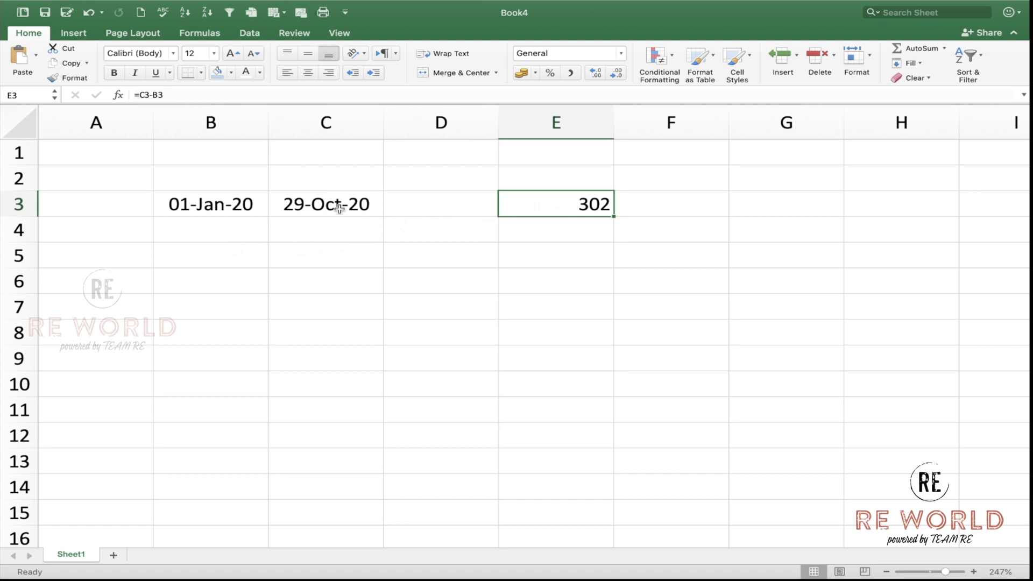
Change the date in cell C3 to 30/10.
scroll(339, 209, "up", 4)
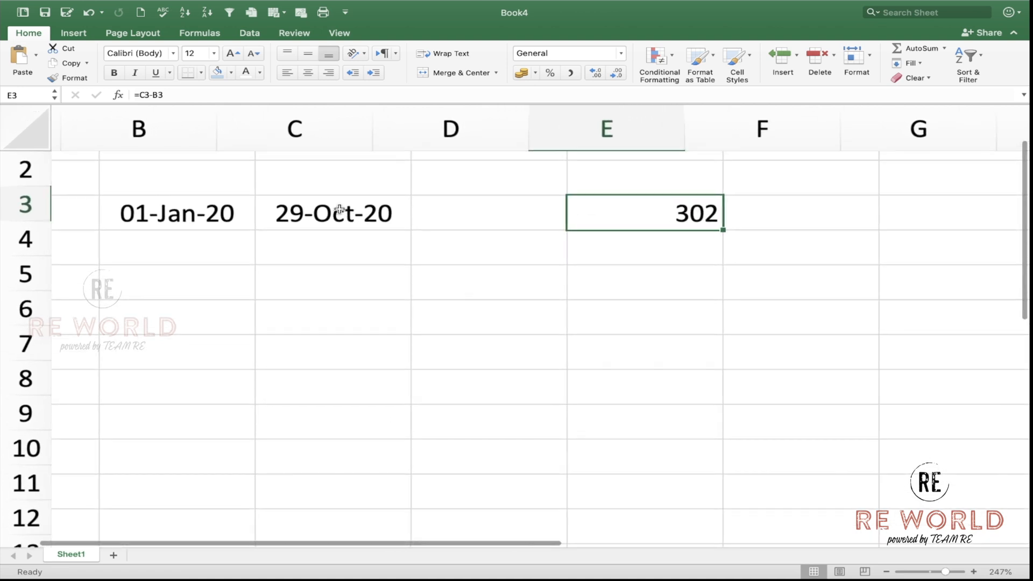
scroll(340, 213, "up", 3)
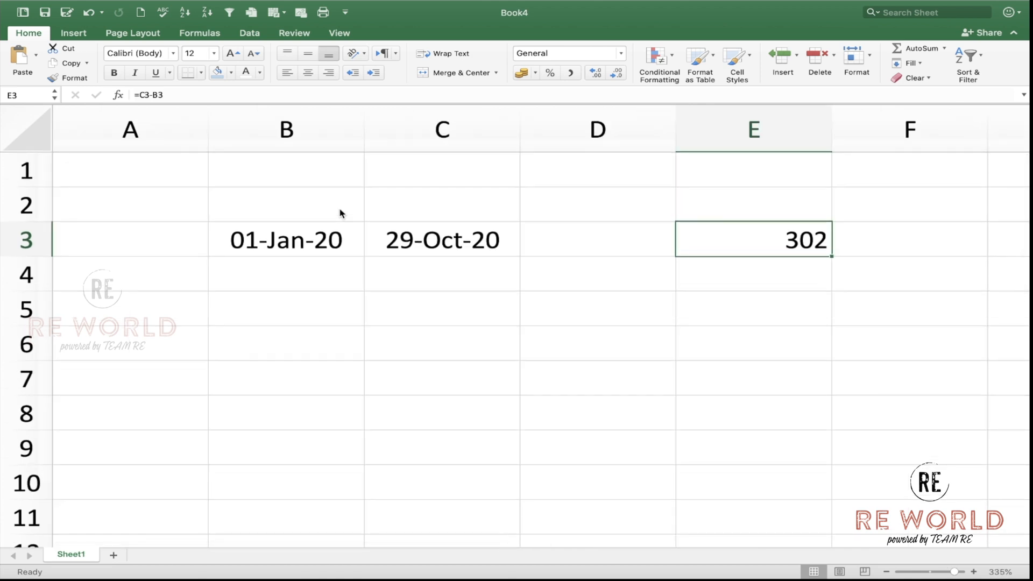
left_click(444, 235)
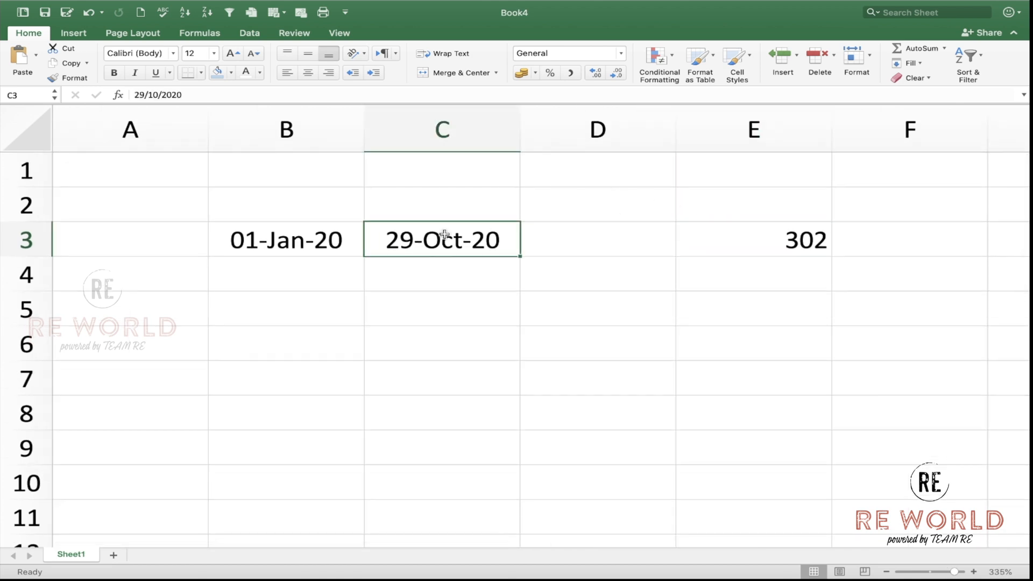
type("30/1-")
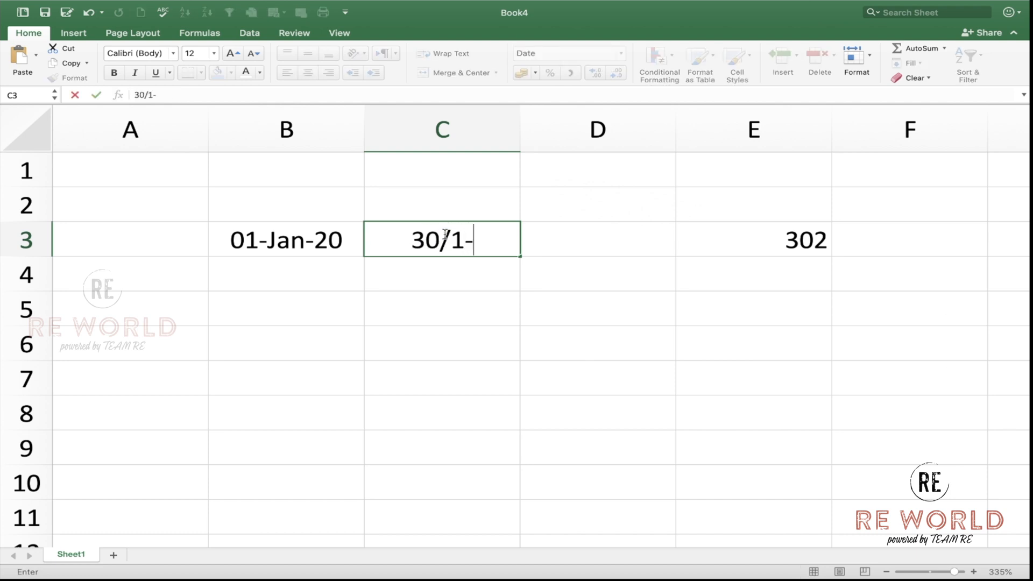
key("BackSpace")
type("0")
key("Return")
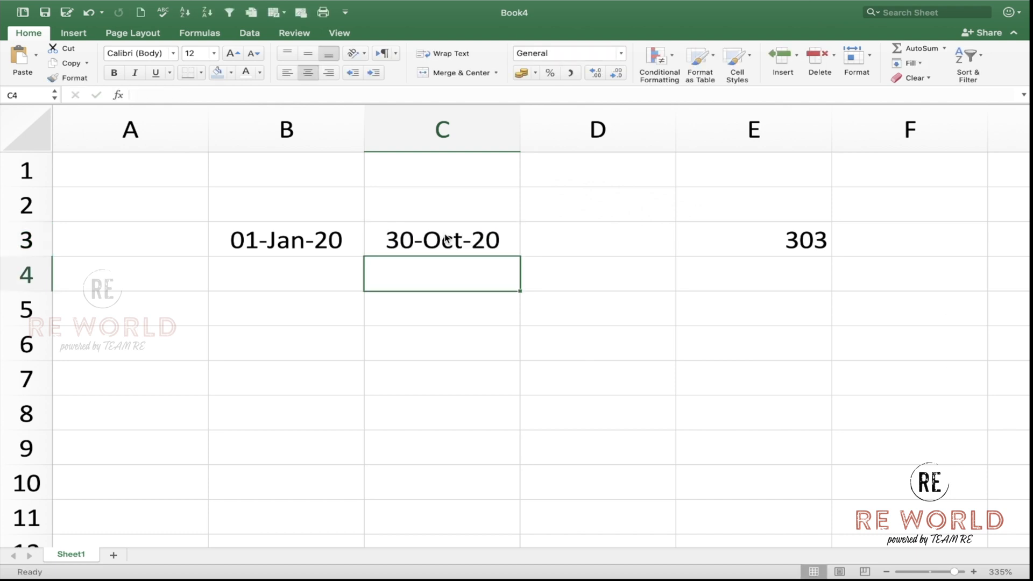
left_click(334, 311)
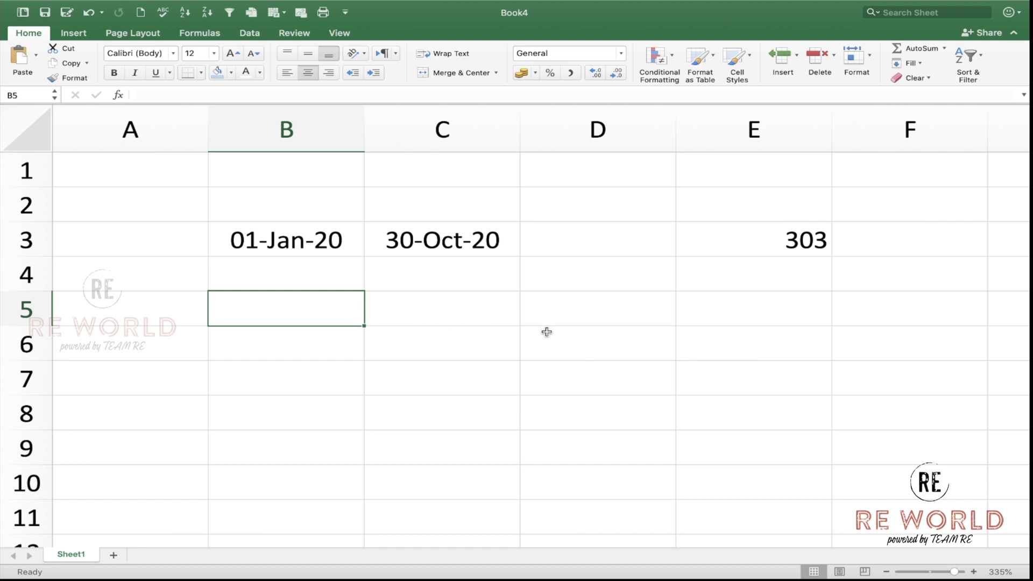
left_click(731, 308)
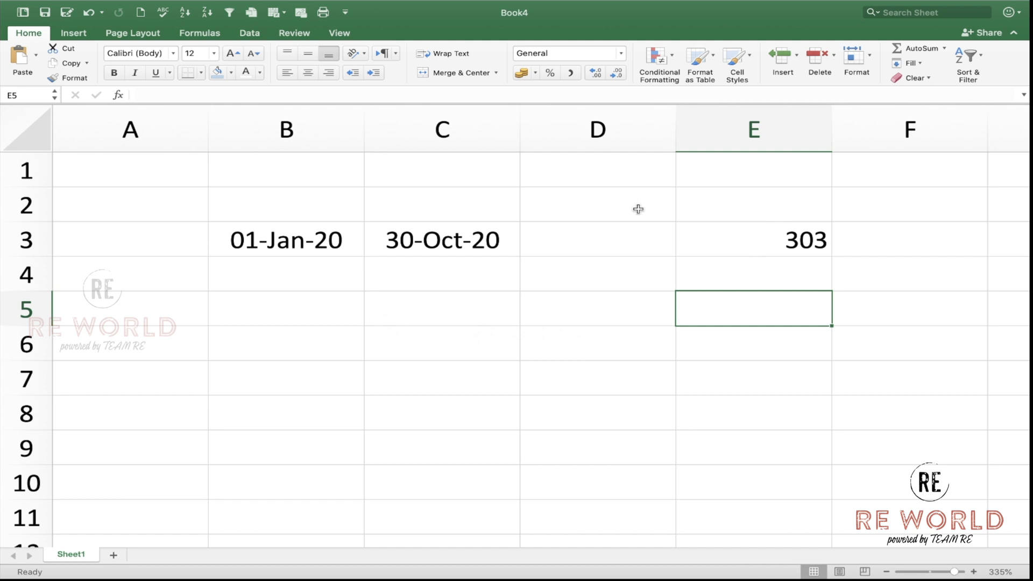
Add the headings "Start Date" in cell B2 and "End Date" in cell C2.
left_click(330, 200)
type("Start")
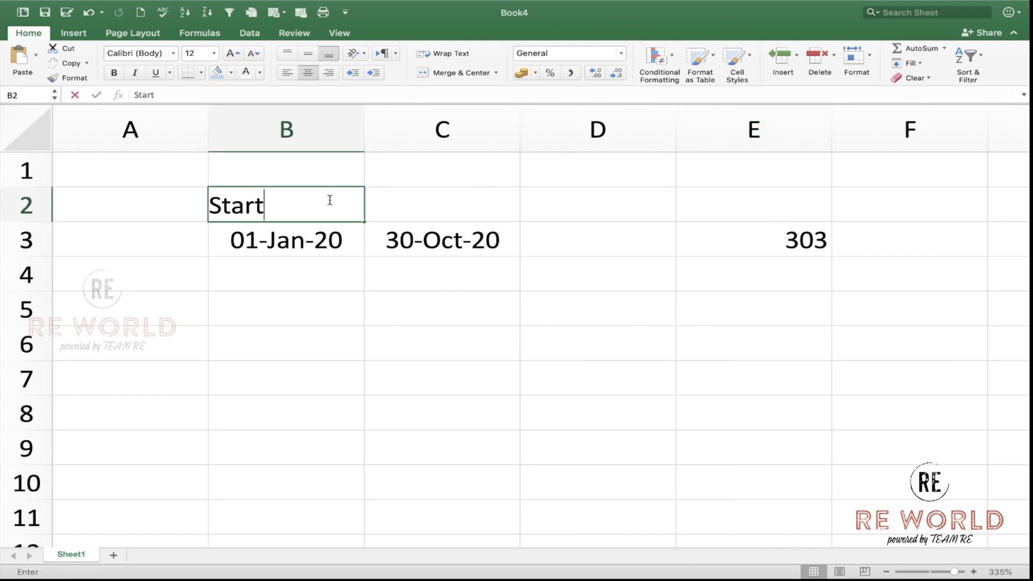
type(" Date")
key("Tab")
type("E")
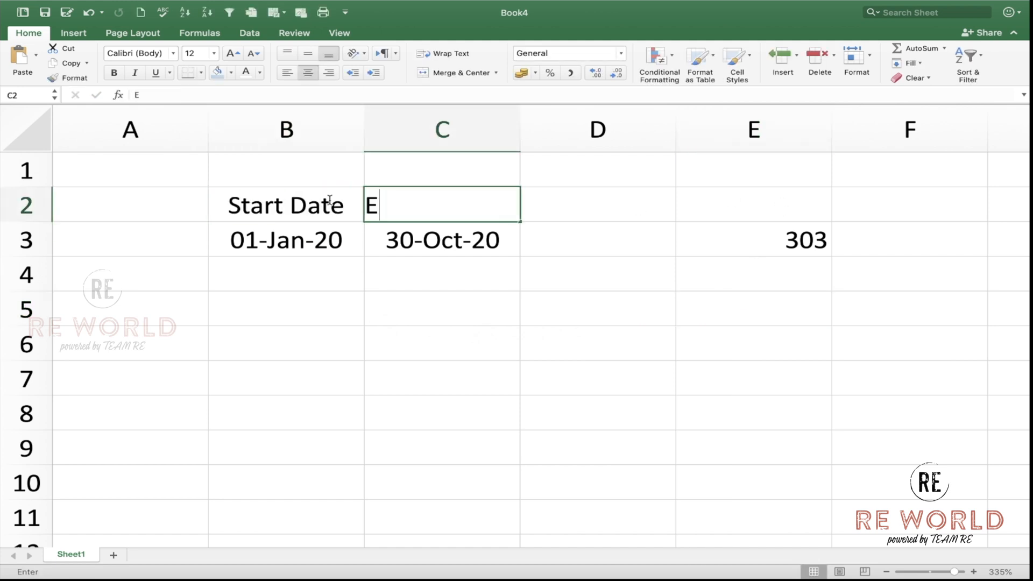
type("nd date")
key("BackSpace")
key("BackSpace")
key("BackSpace")
type("a")
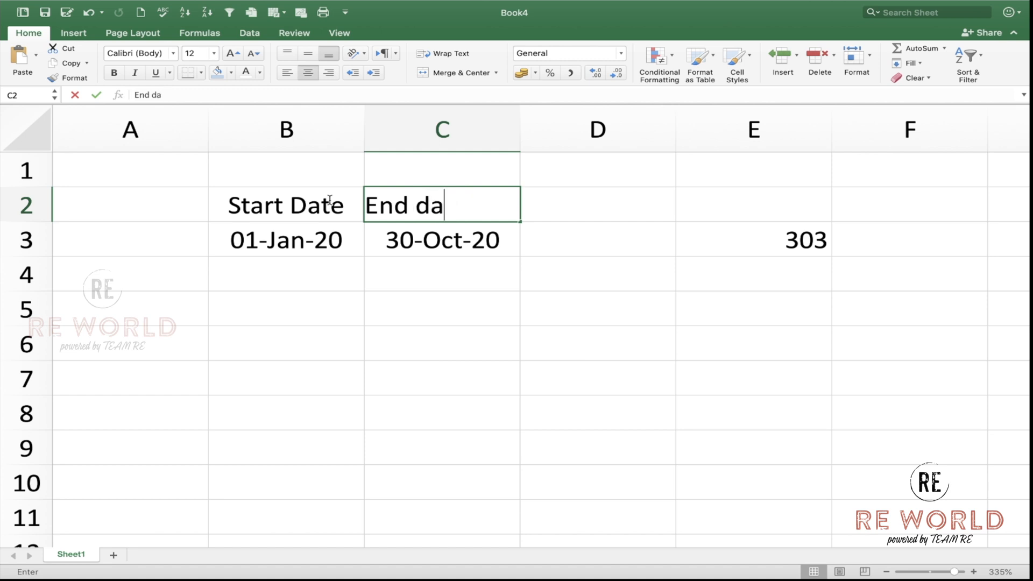
key("BackSpace")
key("BackSpace")
type("Dat")
type("e")
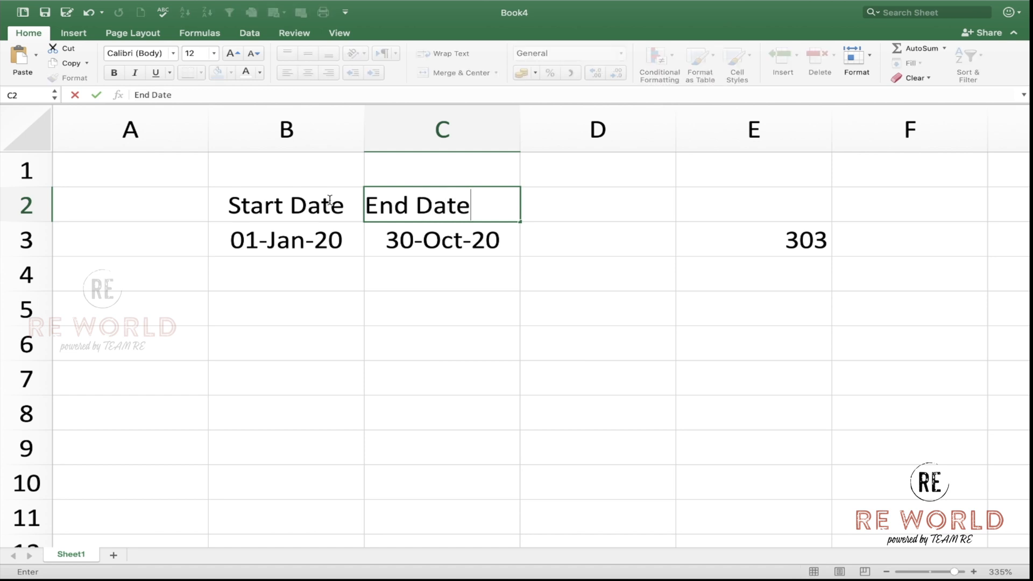
Enter the heading "Age" in cell E2 above the day-difference formula.
left_click(756, 192)
type("``````")
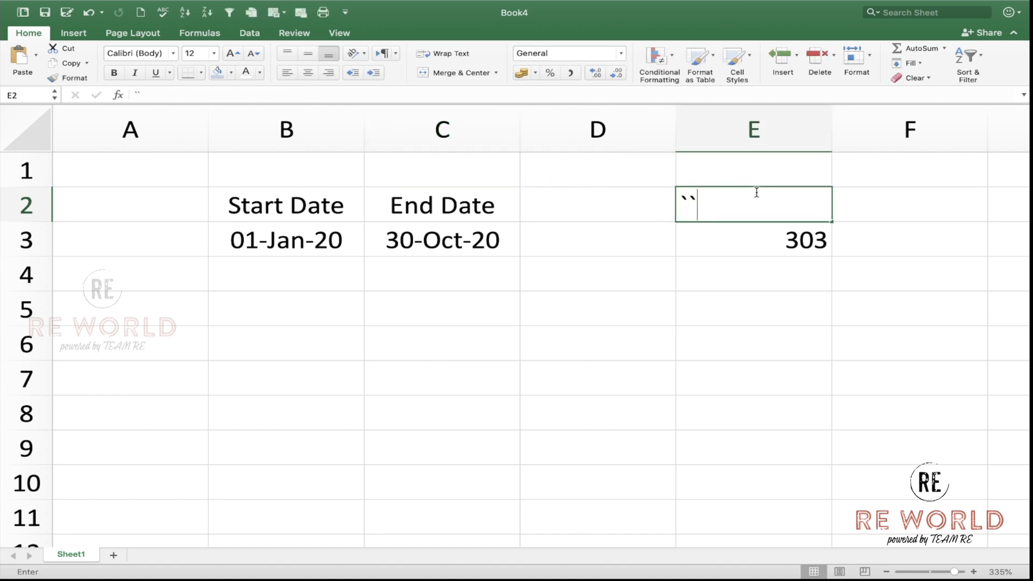
key("BackSpace")
key("BackSpace")
key("BackSpace")
key("BackSpace")
key("BackSpace")
key("BackSpace")
type("Agw")
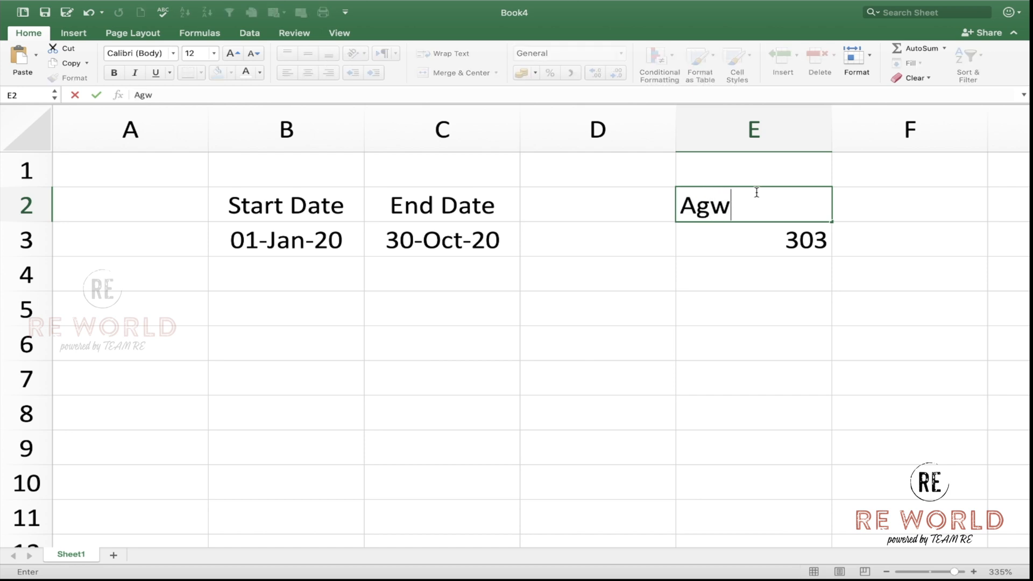
key("BackSpace")
type("e")
key("Return")
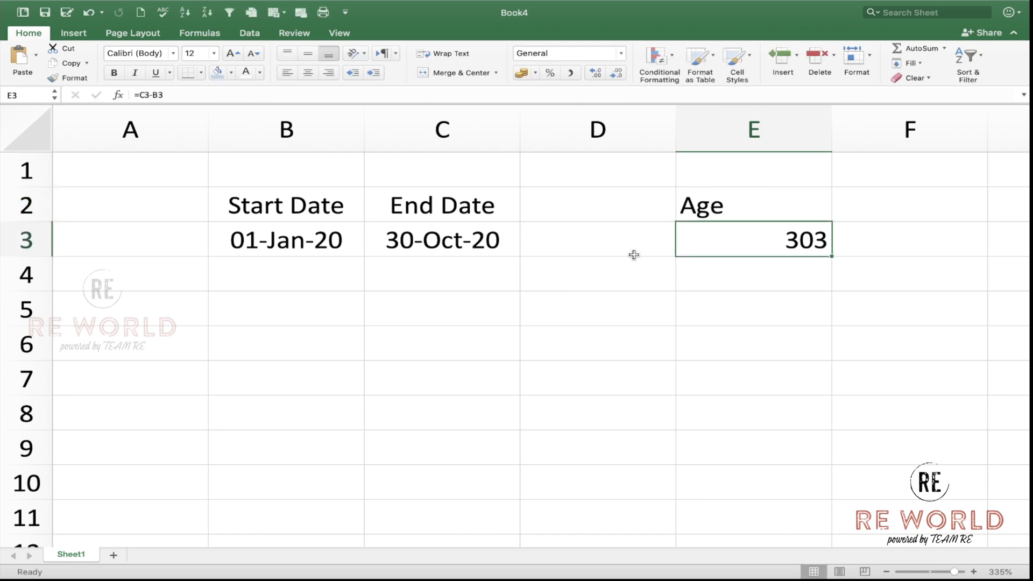
Centre the contents of the whole column E horizontally.
left_click(757, 131)
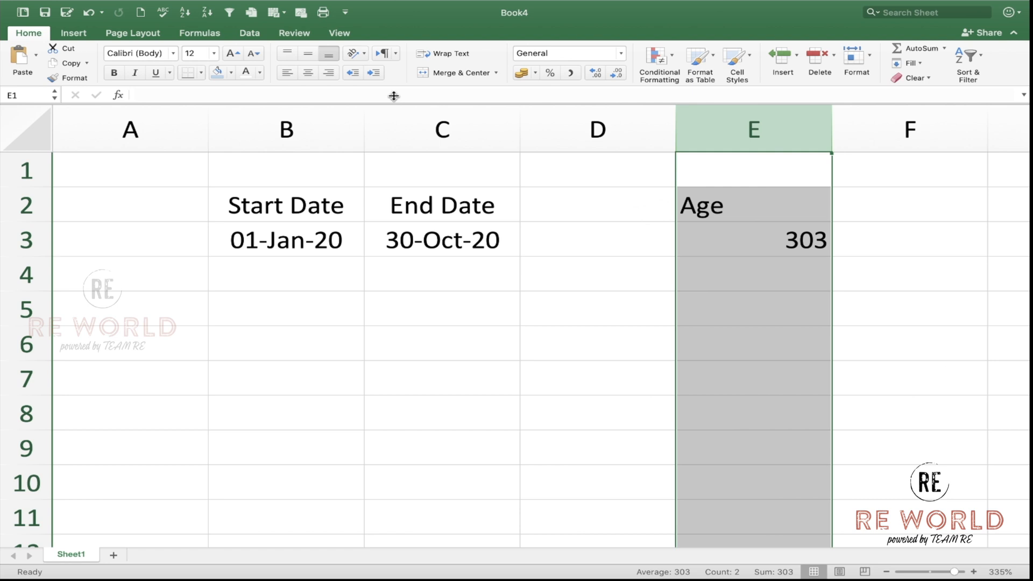
left_click(308, 72)
key("super+z")
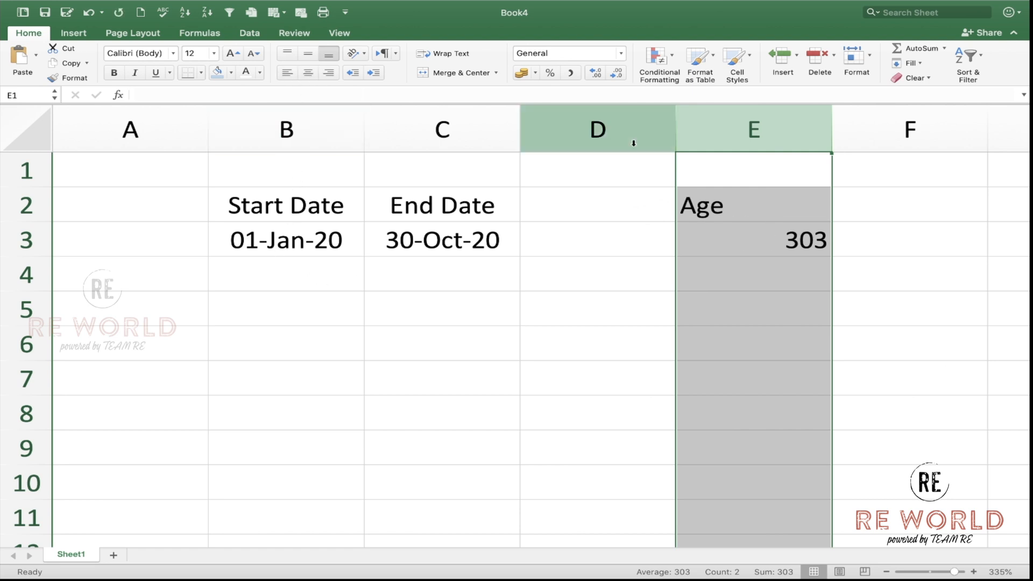
left_click(316, 72)
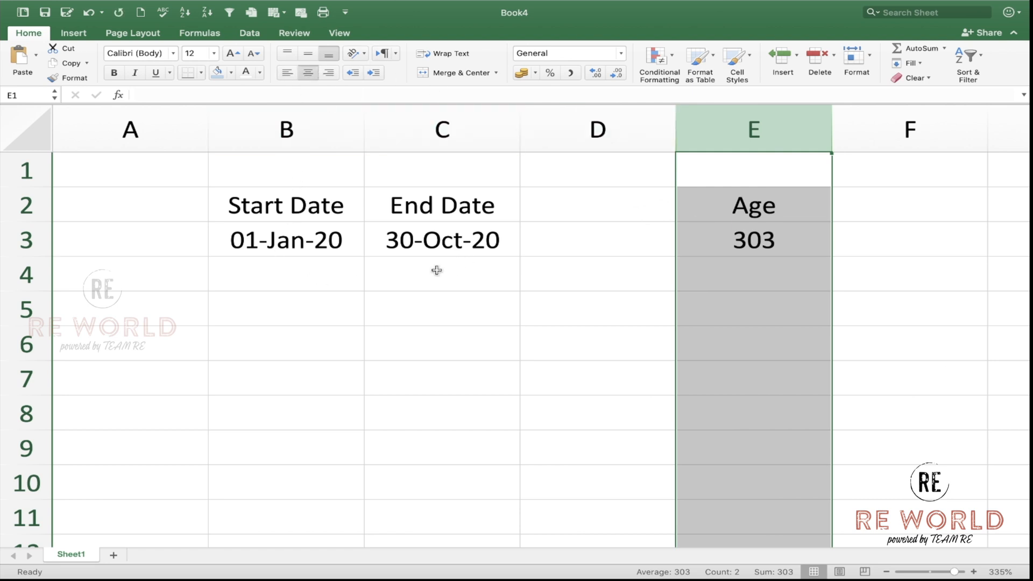
Copy the date and age entries in B3:E3 into row 5, starting at cell B5.
left_click(819, 247)
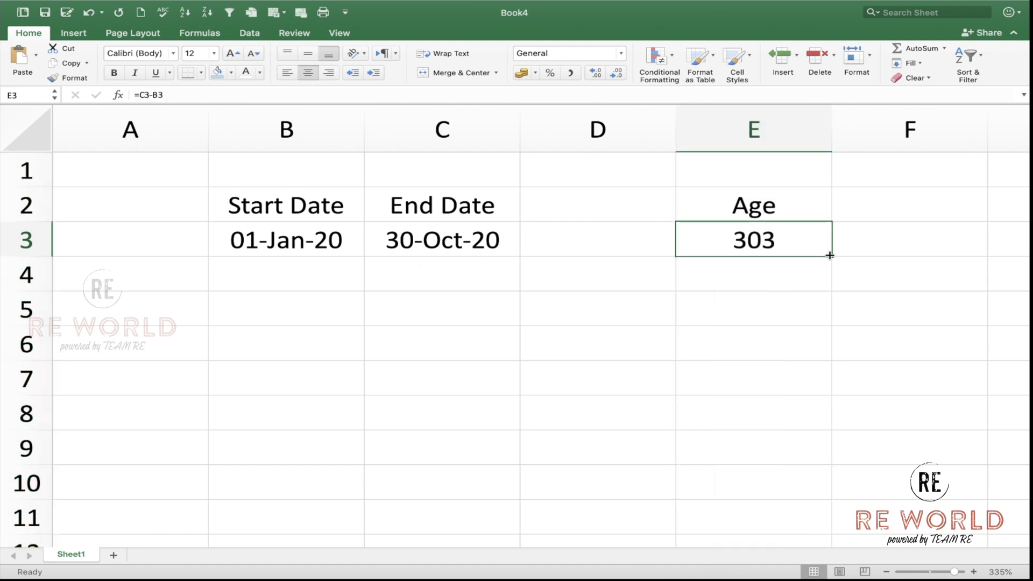
left_click_drag(302, 240, 777, 245)
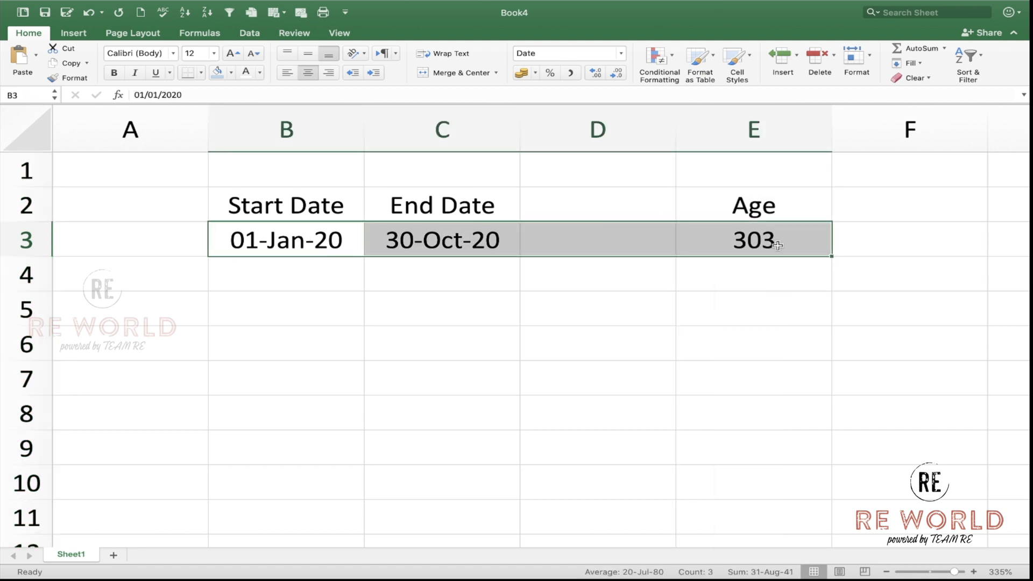
key("super+c")
left_click(242, 313)
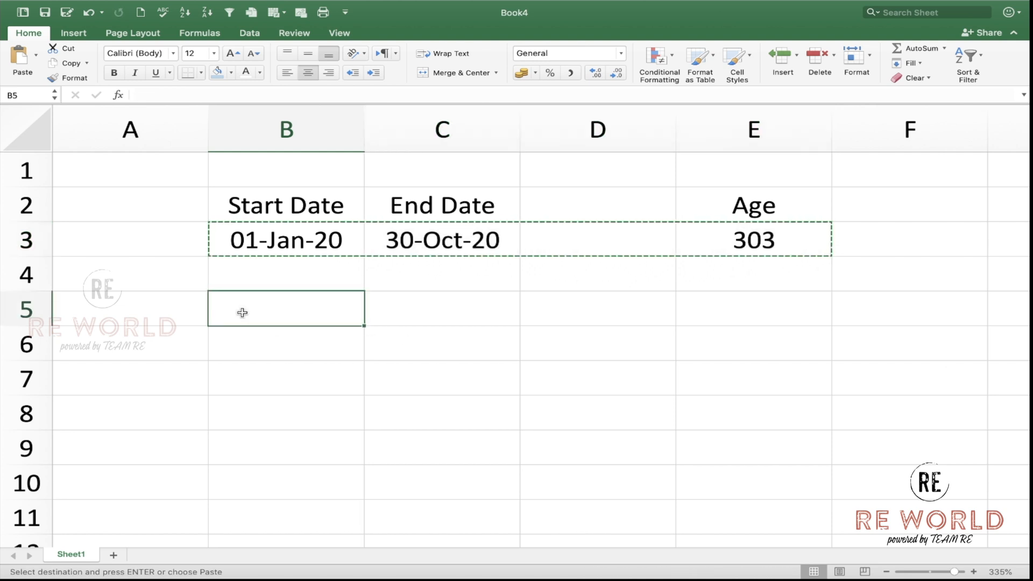
key("super+v")
left_click(370, 350)
left_click(448, 312)
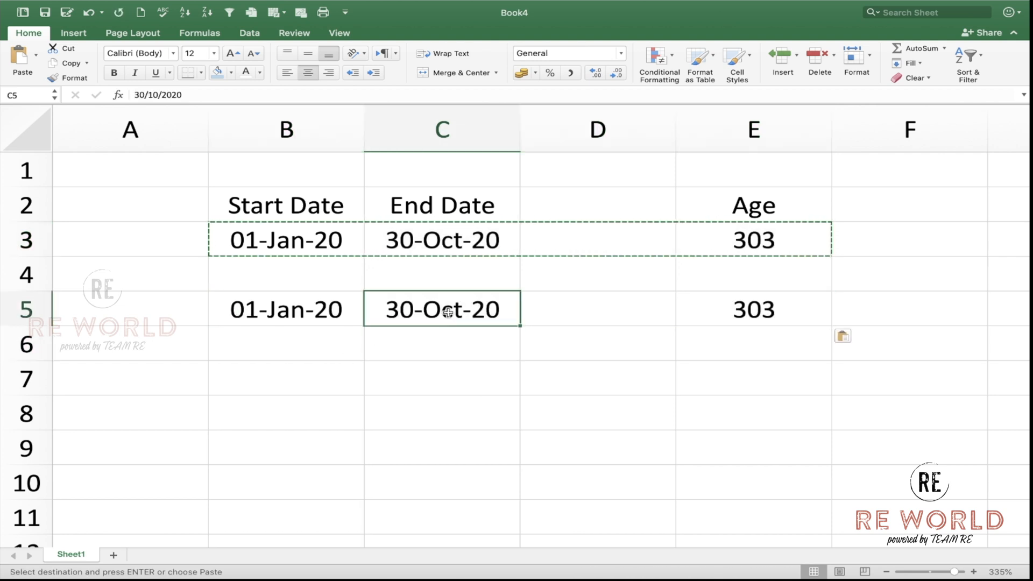
Enter the formula =now() in cell C8 to return the current date and time.
left_click(444, 419)
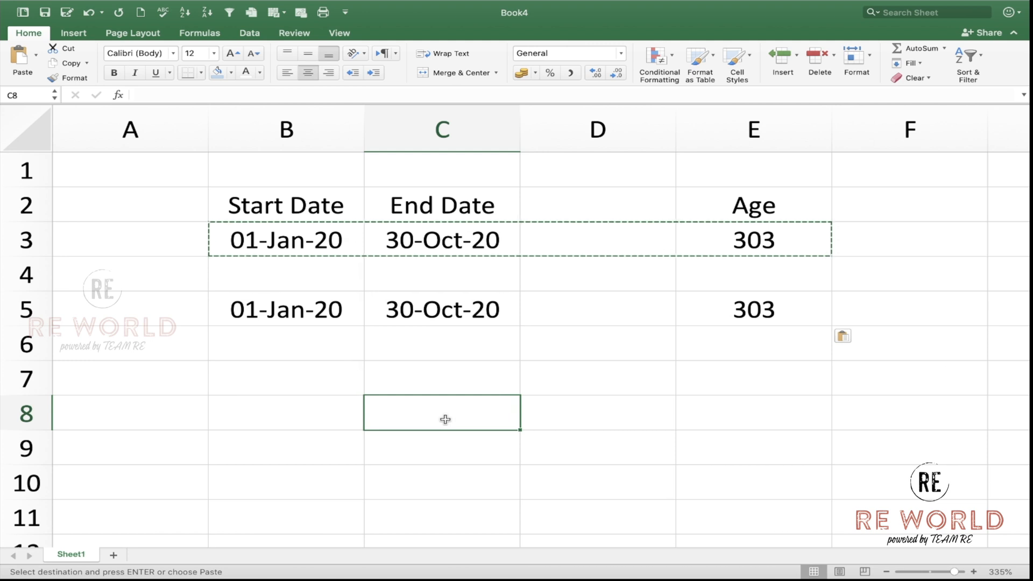
type("=")
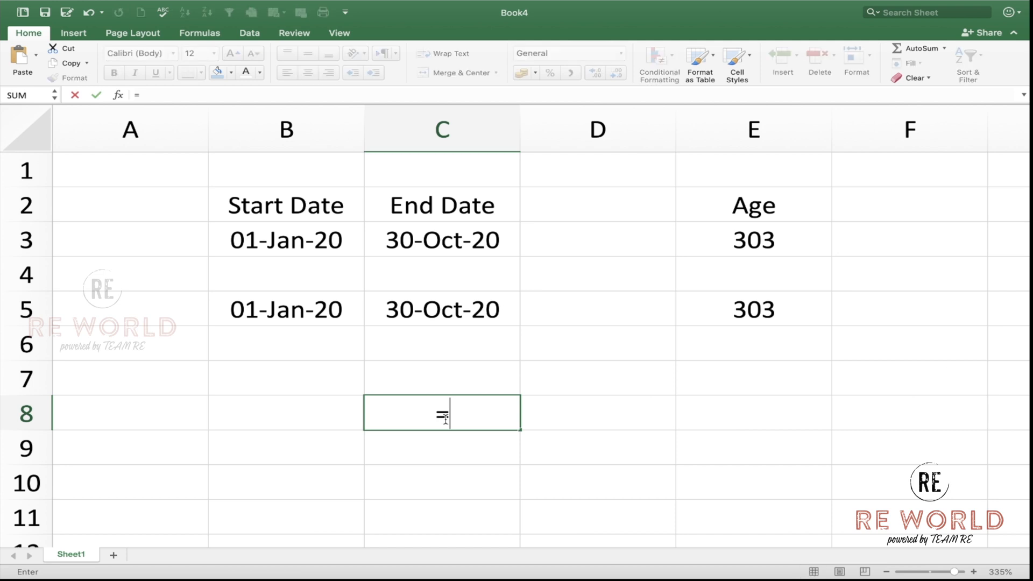
type("nowe")
key("BackSpace")
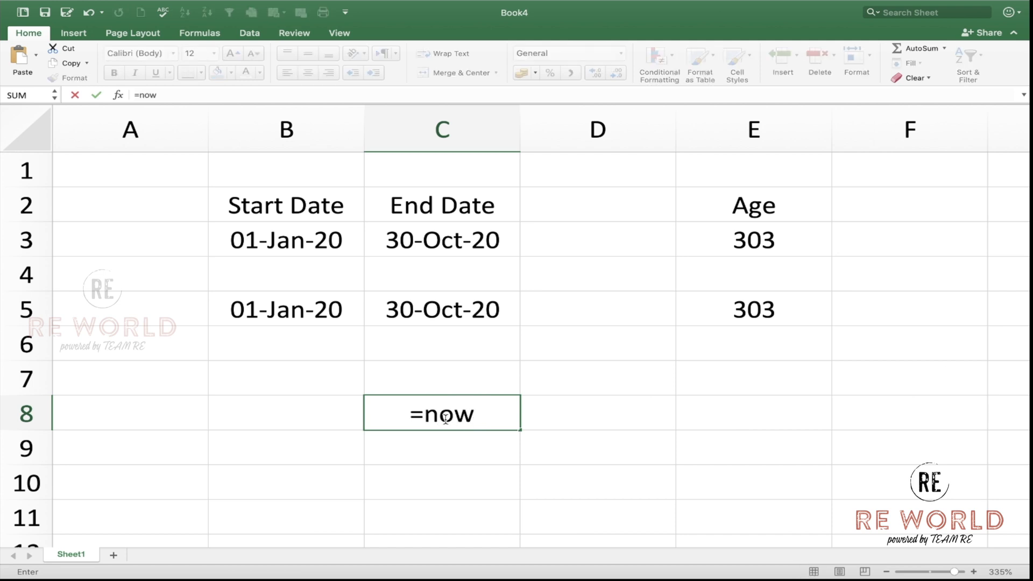
type("()")
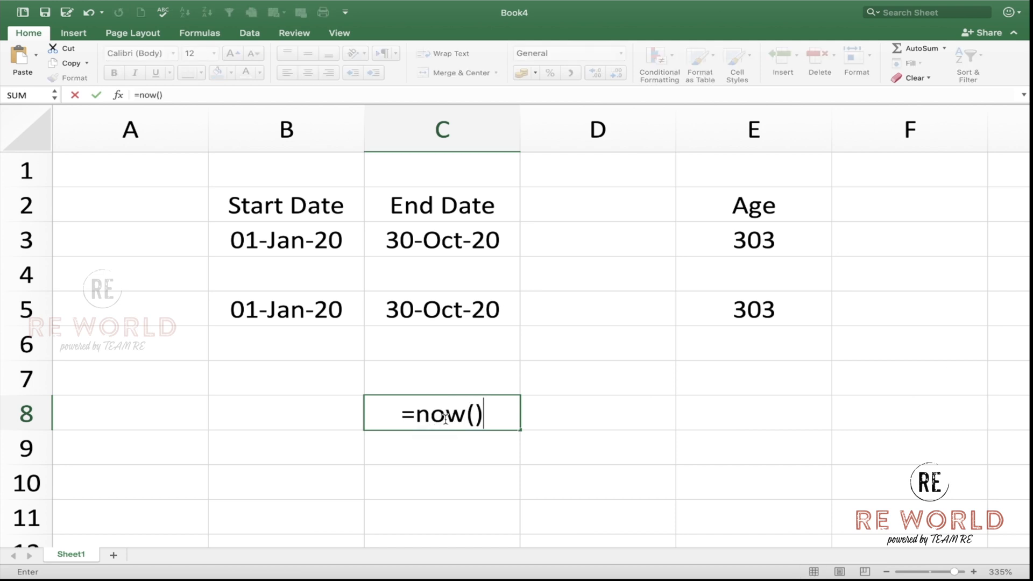
key("Return")
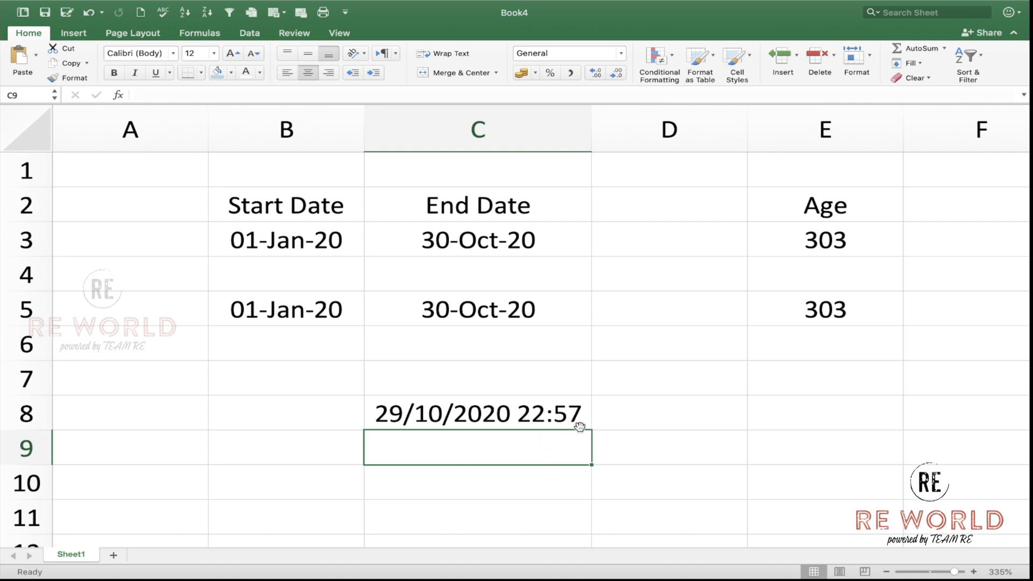
Replace the end date in cell C5 with the formula =now().
left_click(539, 311)
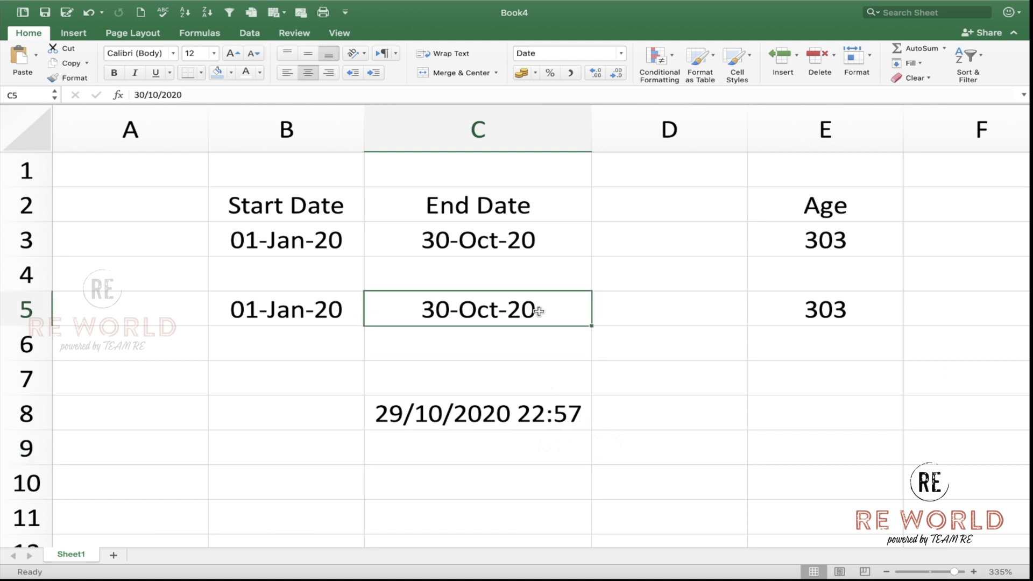
type("=now")
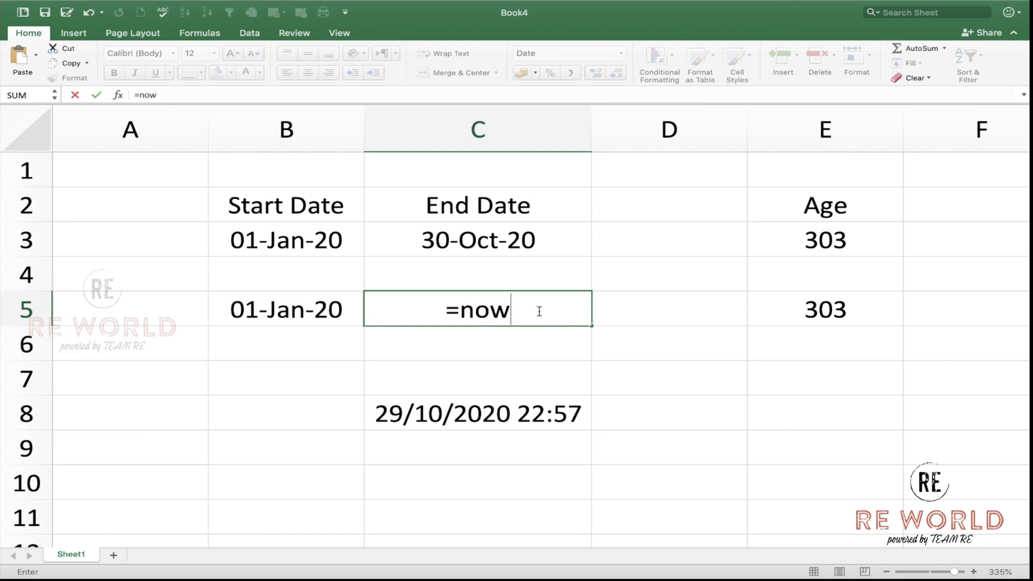
type("()")
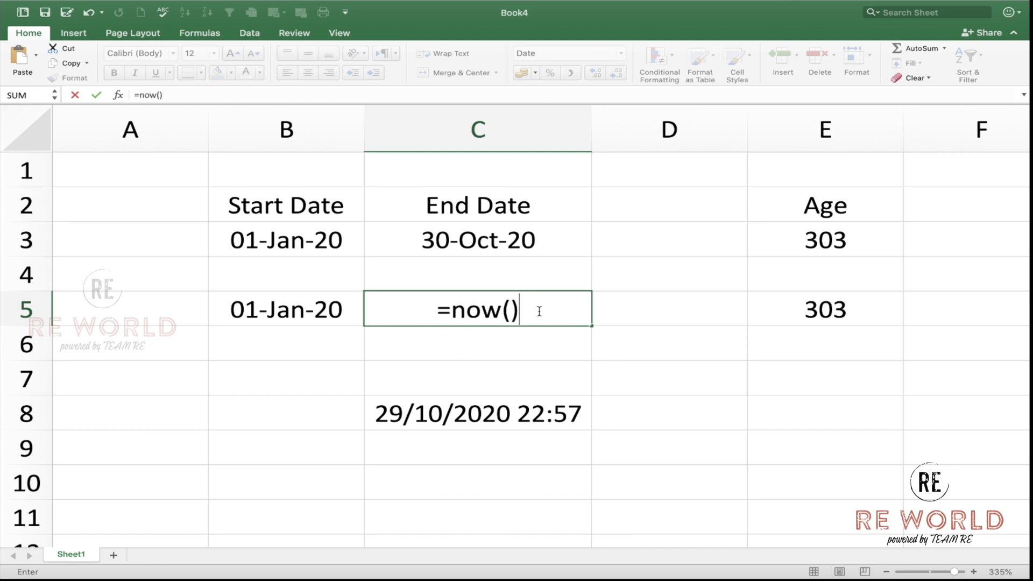
key("Return")
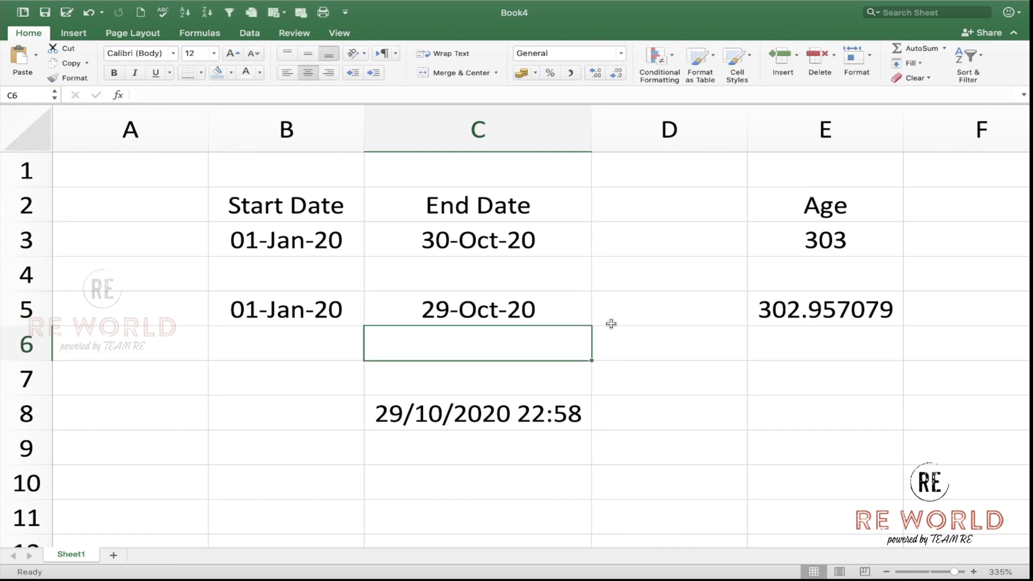
Compare the age results in E3 and E5, and reduce E5 to zero decimal places.
left_click(827, 307)
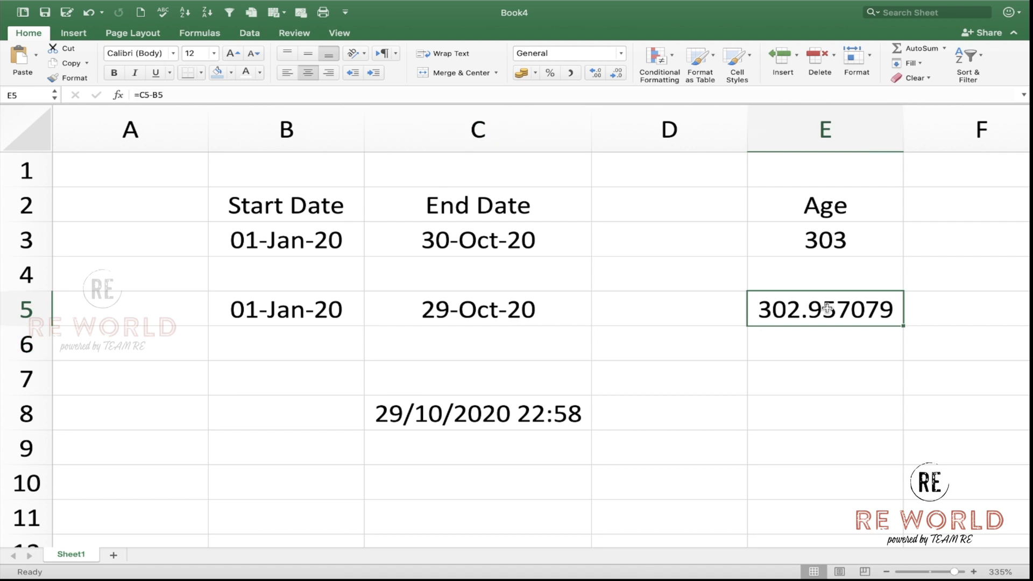
left_click(805, 229)
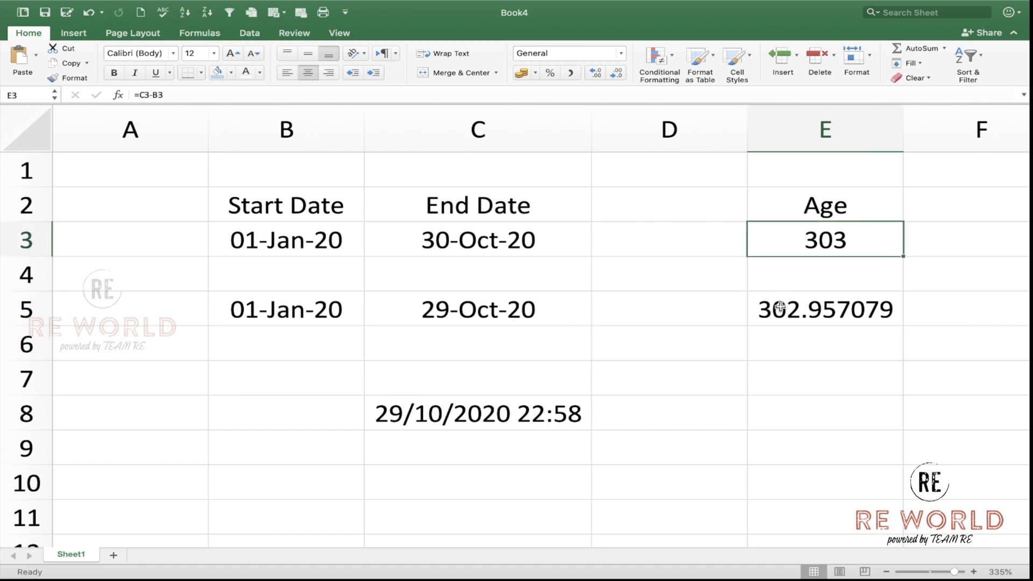
left_click(780, 306)
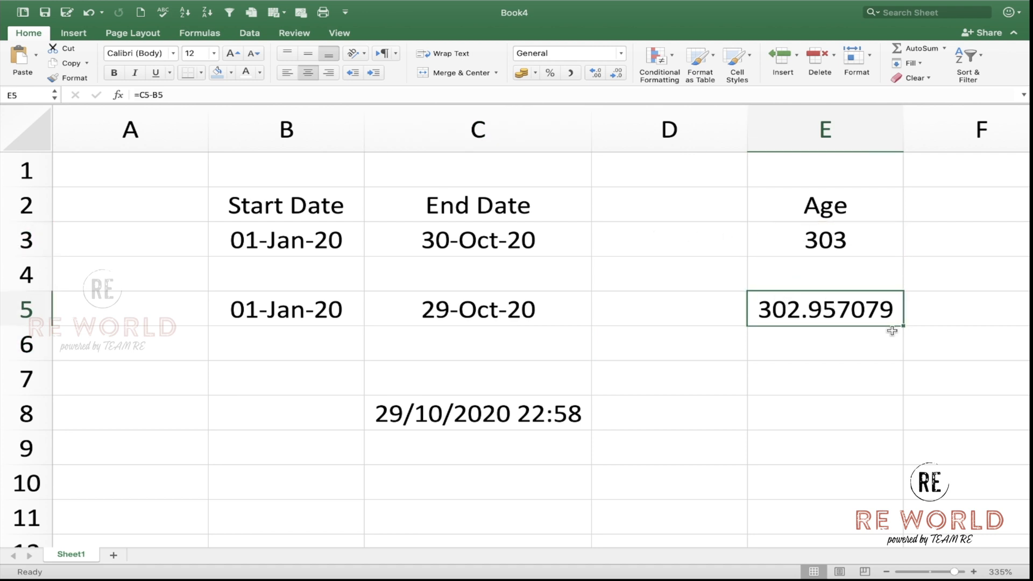
left_click(848, 235)
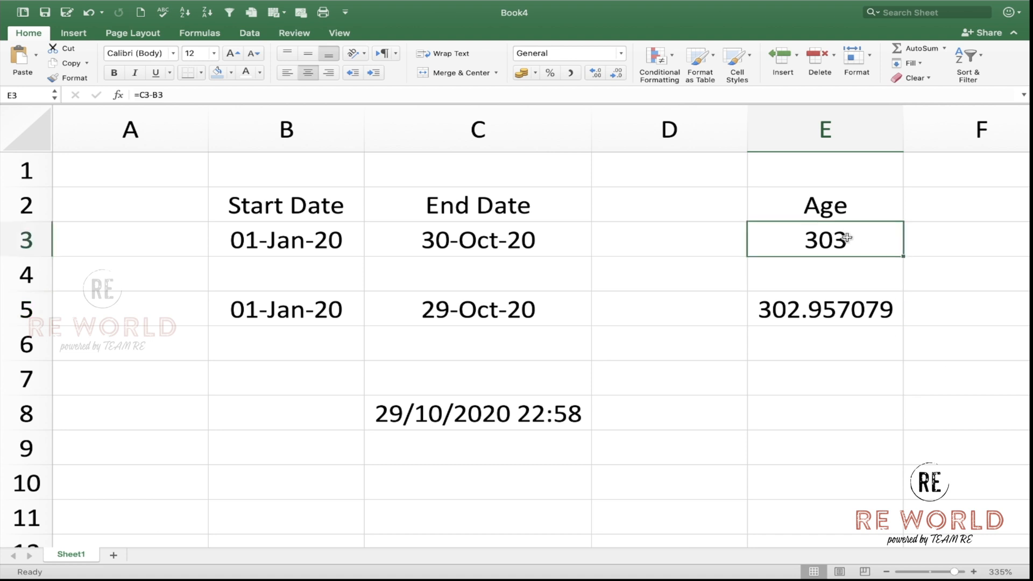
left_click(801, 310)
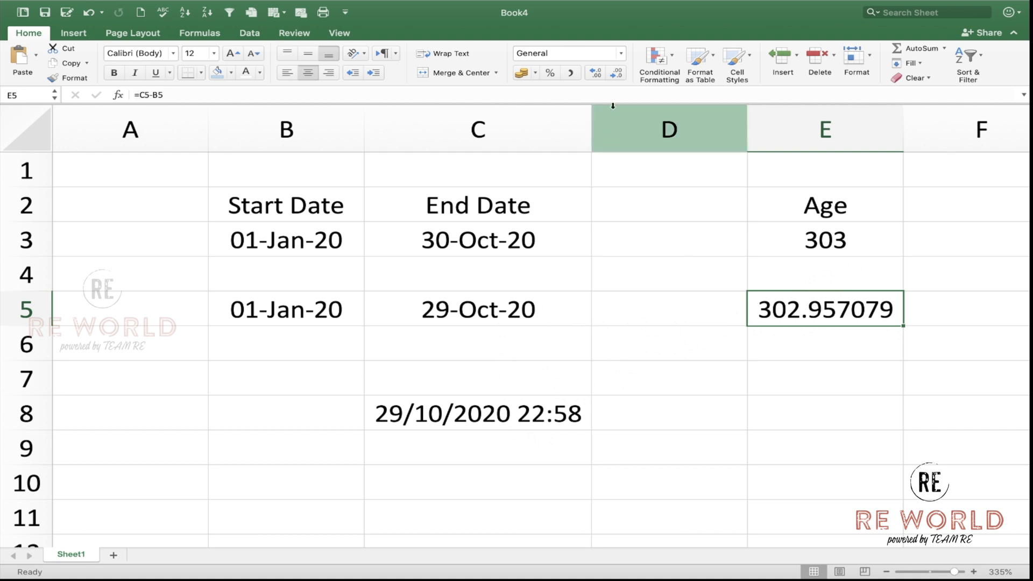
left_click(617, 75)
left_click(617, 75)
left_click(617, 76)
left_click(616, 76)
left_click(616, 75)
left_click(616, 76)
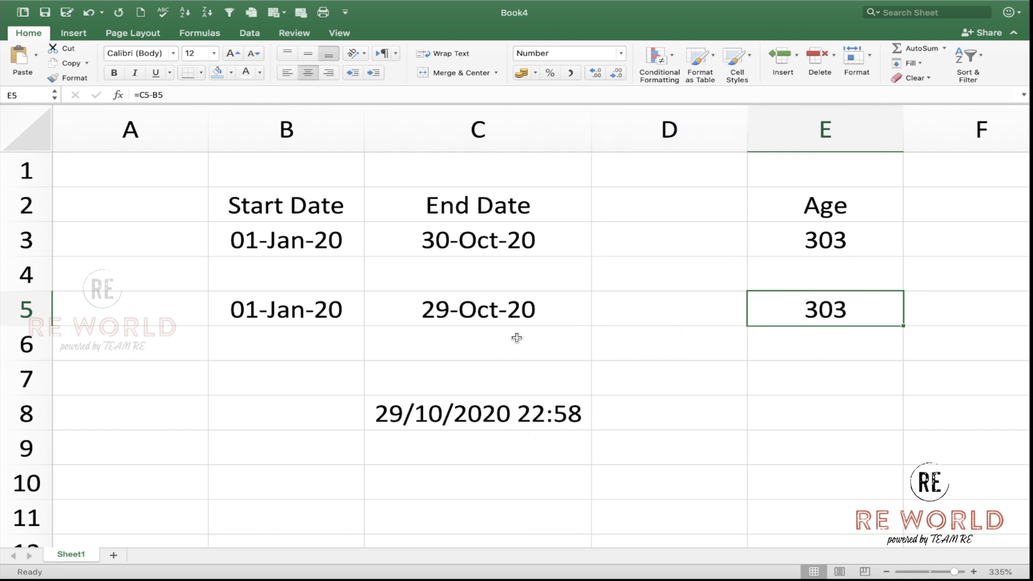
Change the start date in cell B5 to 1/11/2019.
left_click(308, 309)
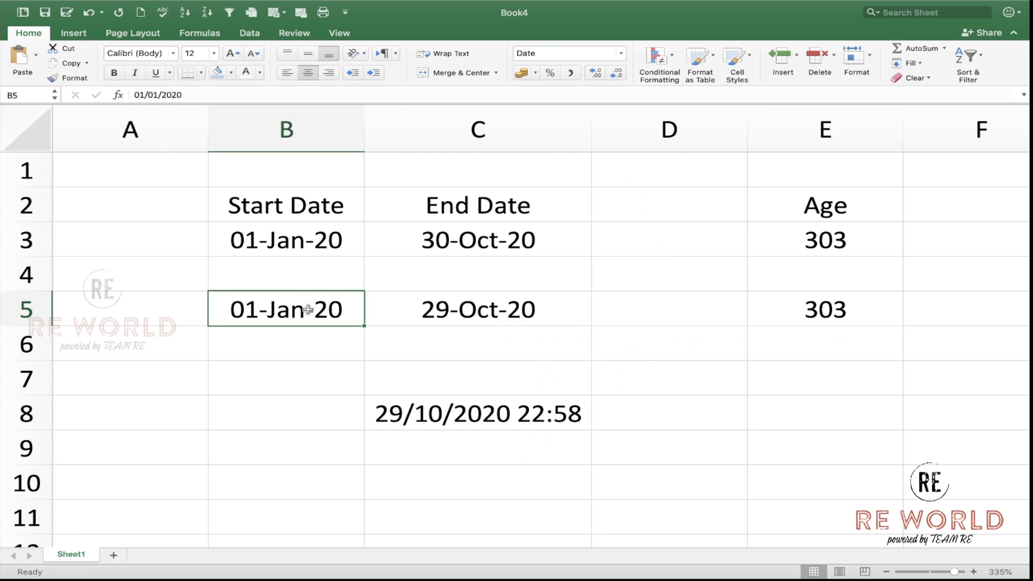
type("1/1/")
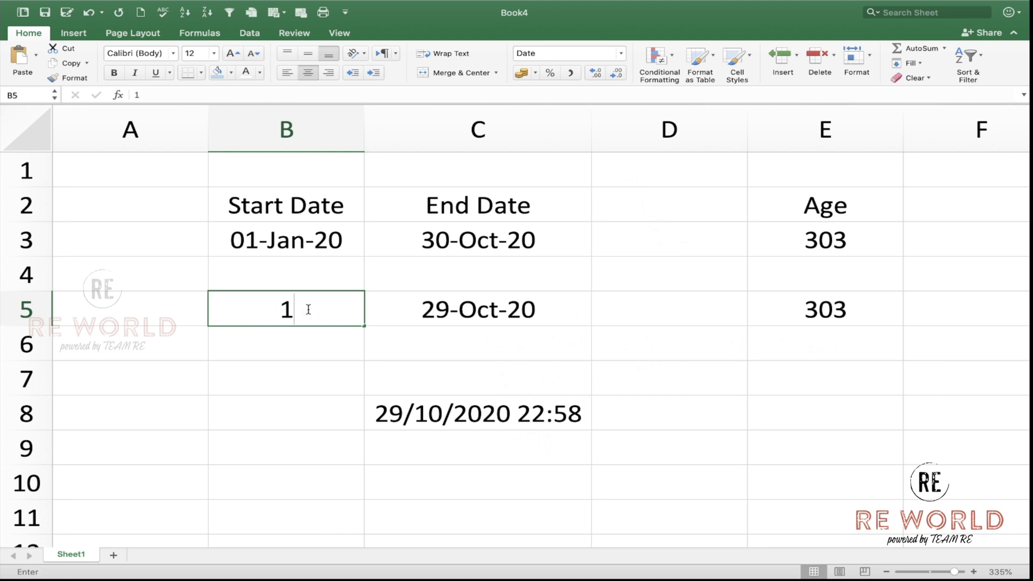
key("BackSpace")
key("BackSpace")
key("BackSpace")
key("BackSpace")
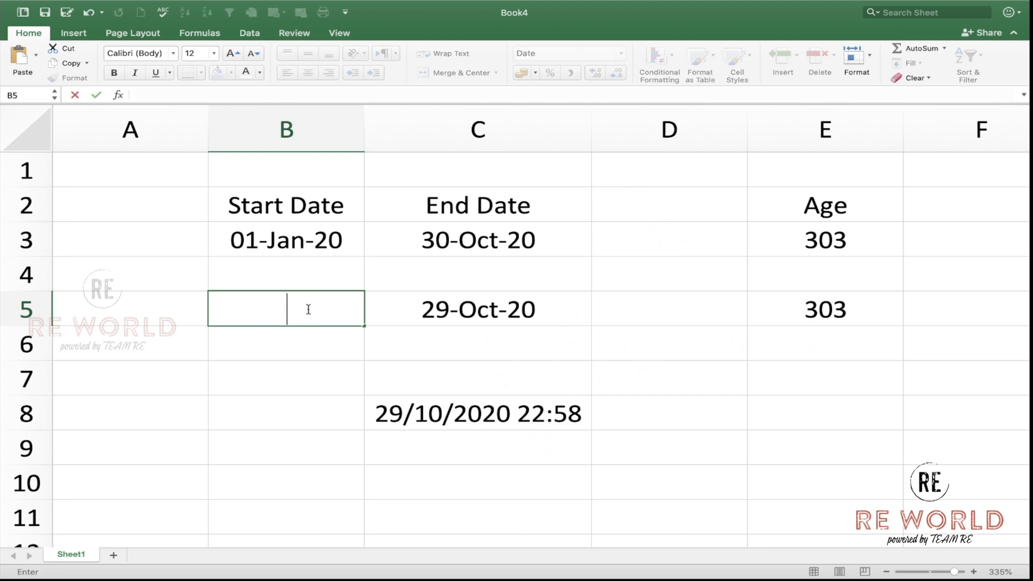
type("1/11/2019")
key("Return")
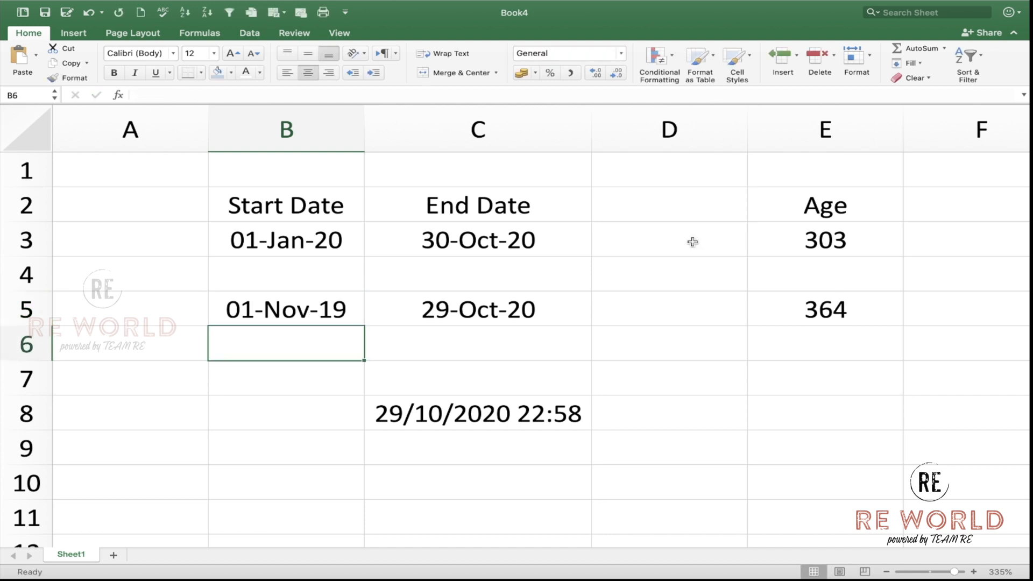
Examine the current-date formula in cell C5 and the cell references of the age formula in E5.
left_click(501, 305)
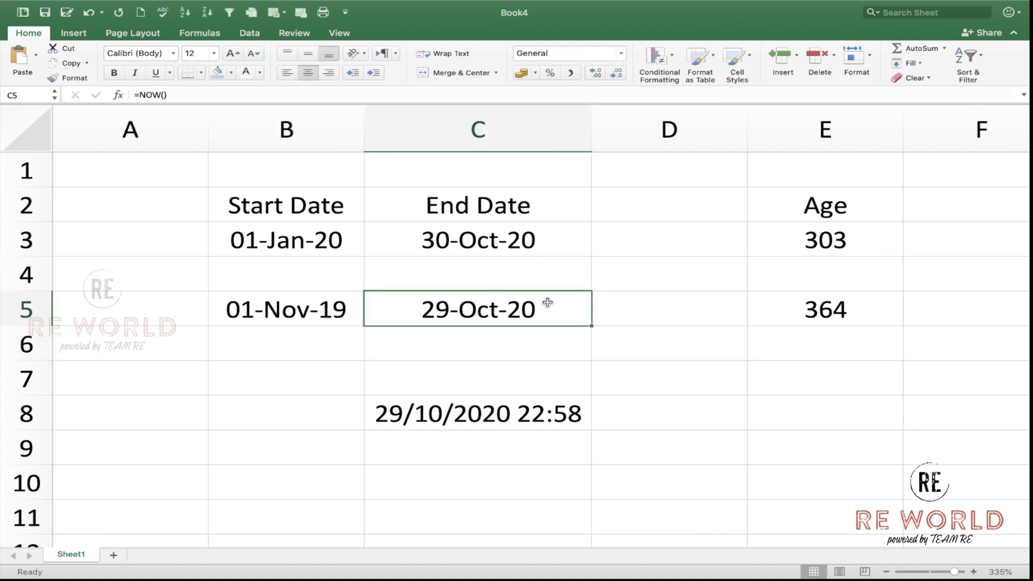
left_click(828, 308)
left_click(285, 315)
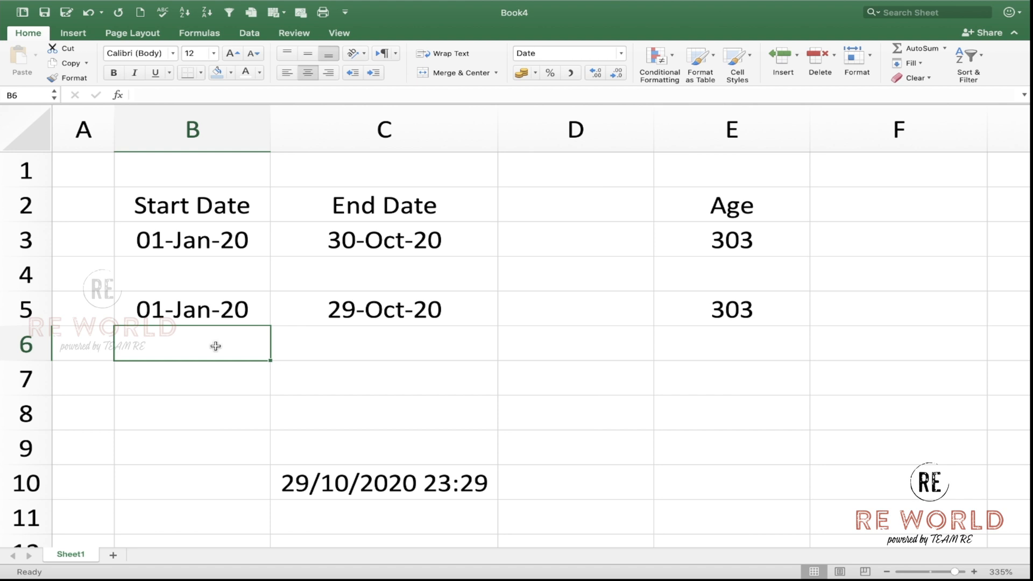
left_click(418, 306)
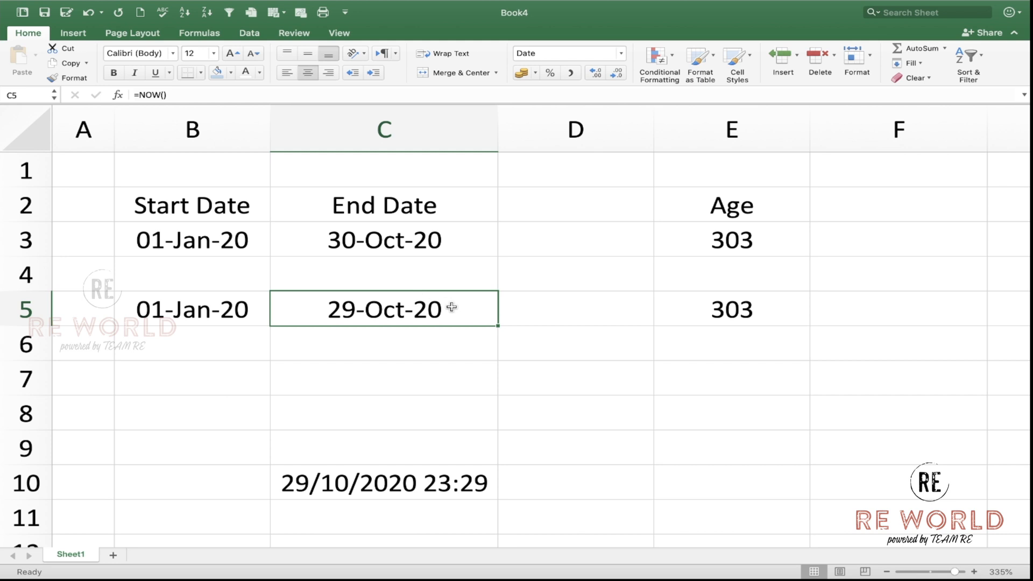
left_click(460, 213)
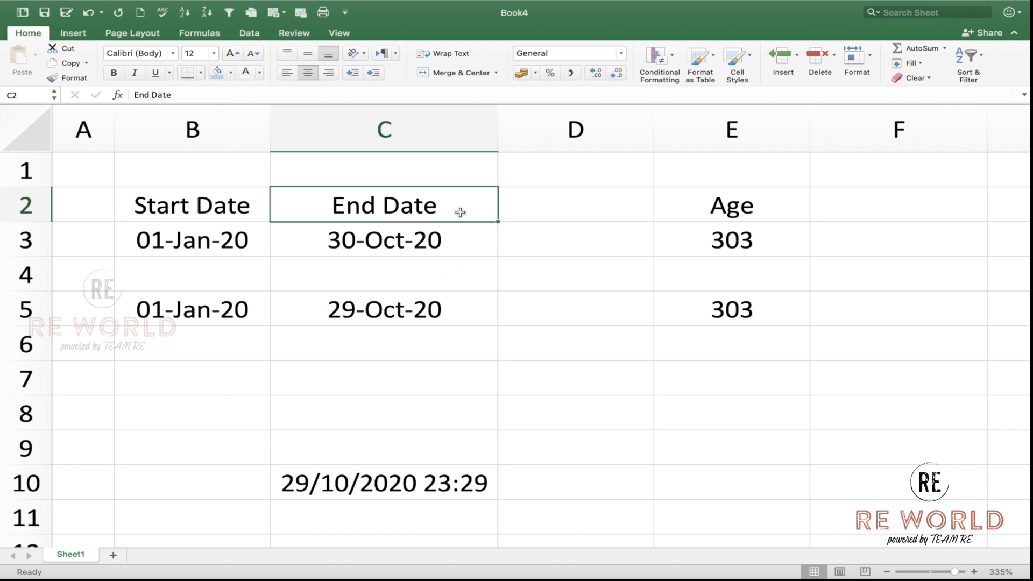
left_click(740, 310)
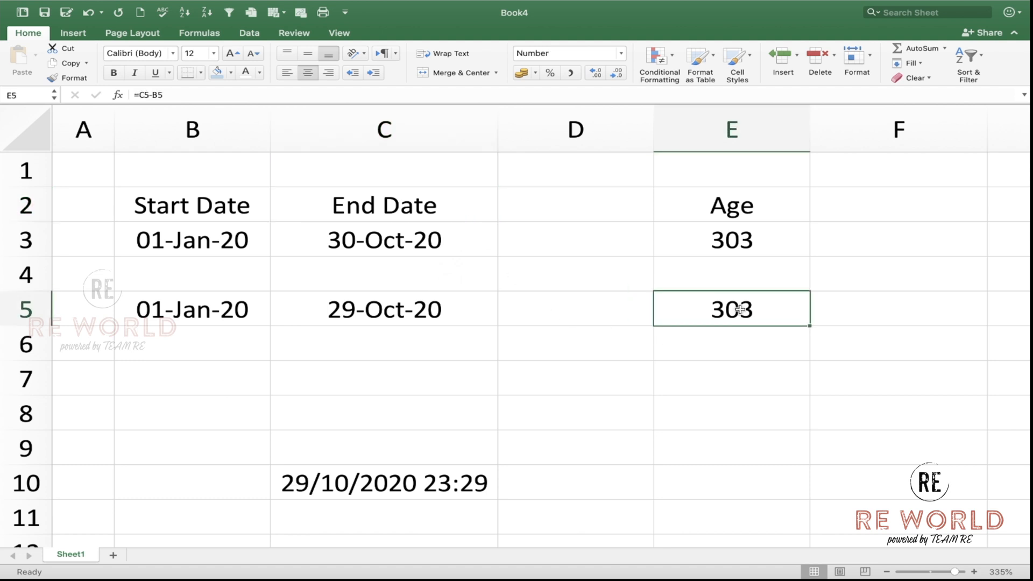
double_click(739, 309)
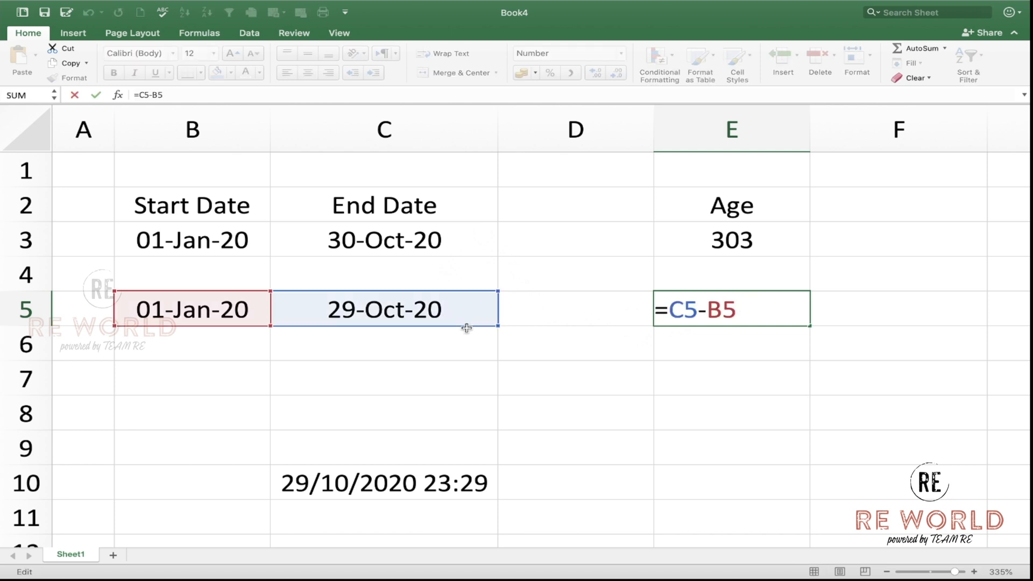
key("Return")
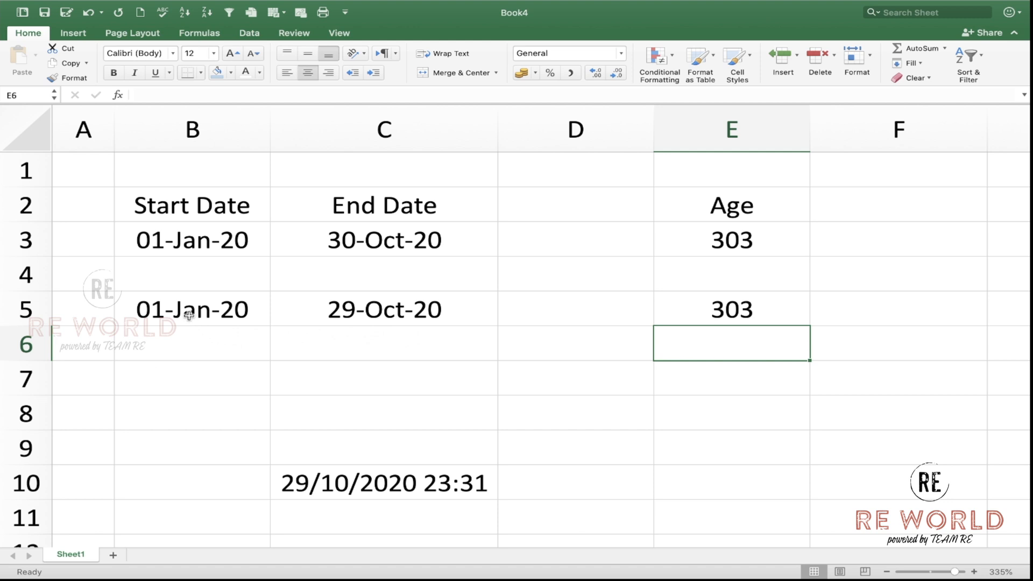
Enter the start date 1/1 in cell B7.
left_click(197, 377)
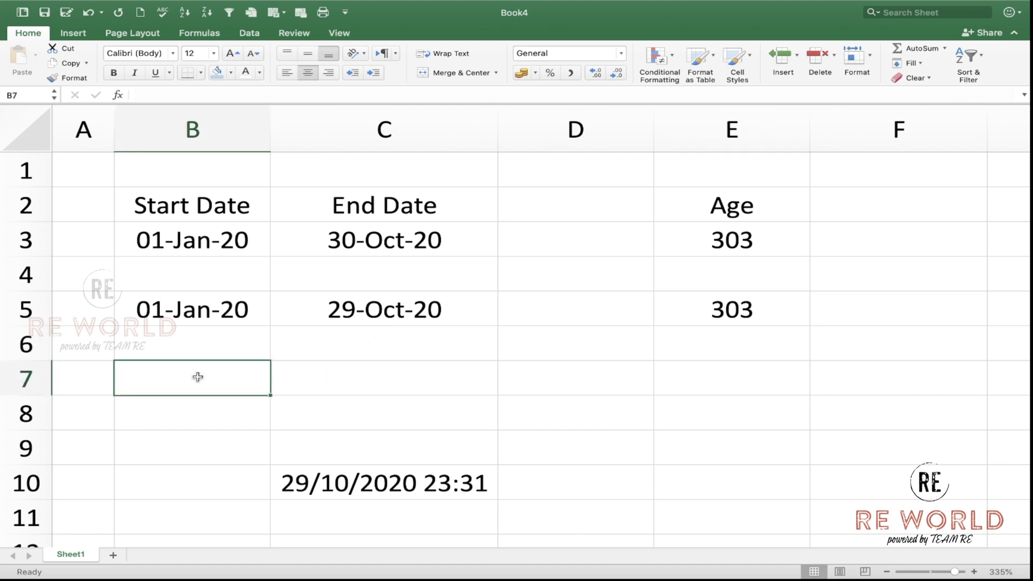
type("1/1/")
key("Return")
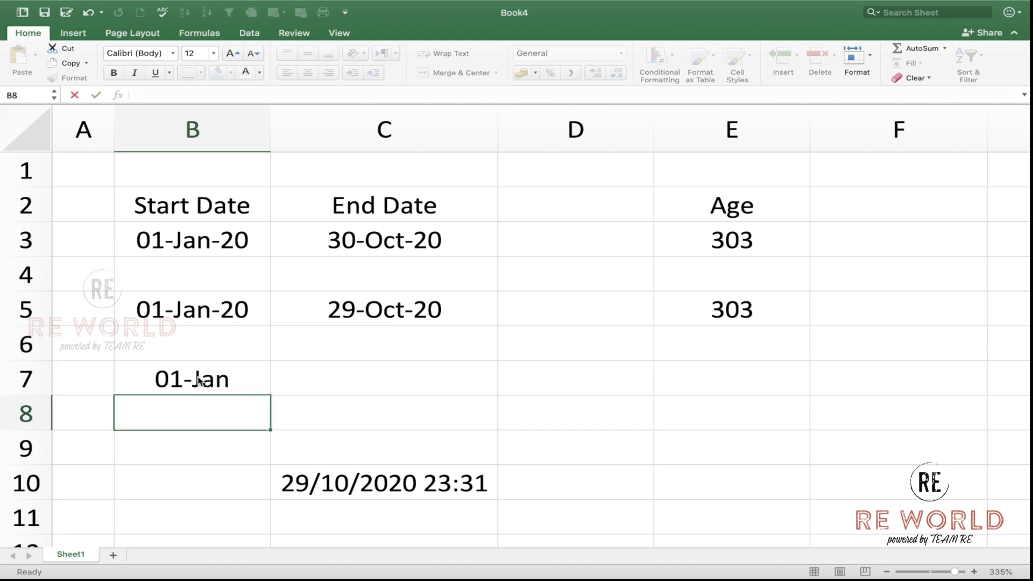
Copy the date formatting of cell B5 onto the start date in cell B7.
left_click(758, 375)
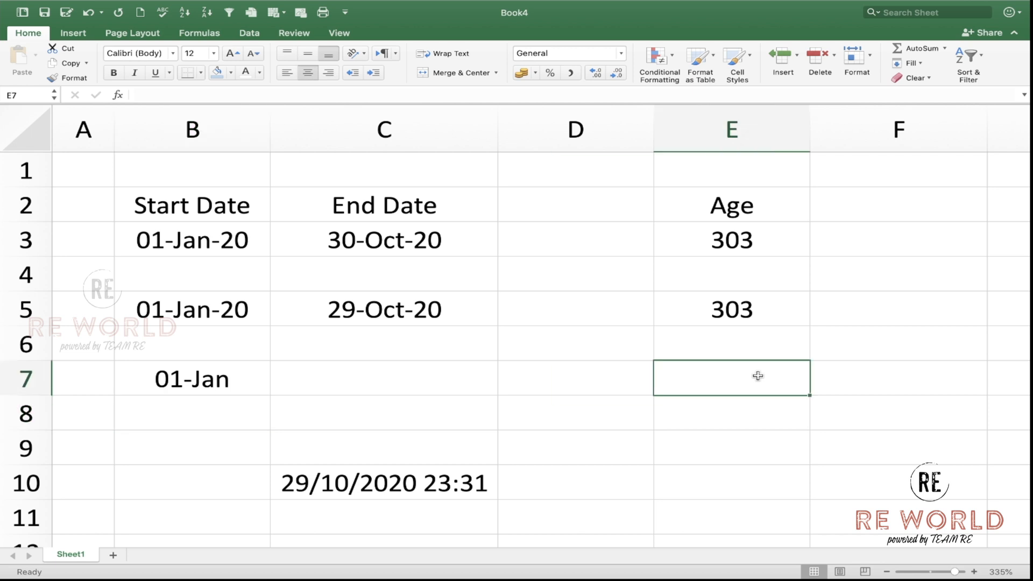
left_click(137, 314)
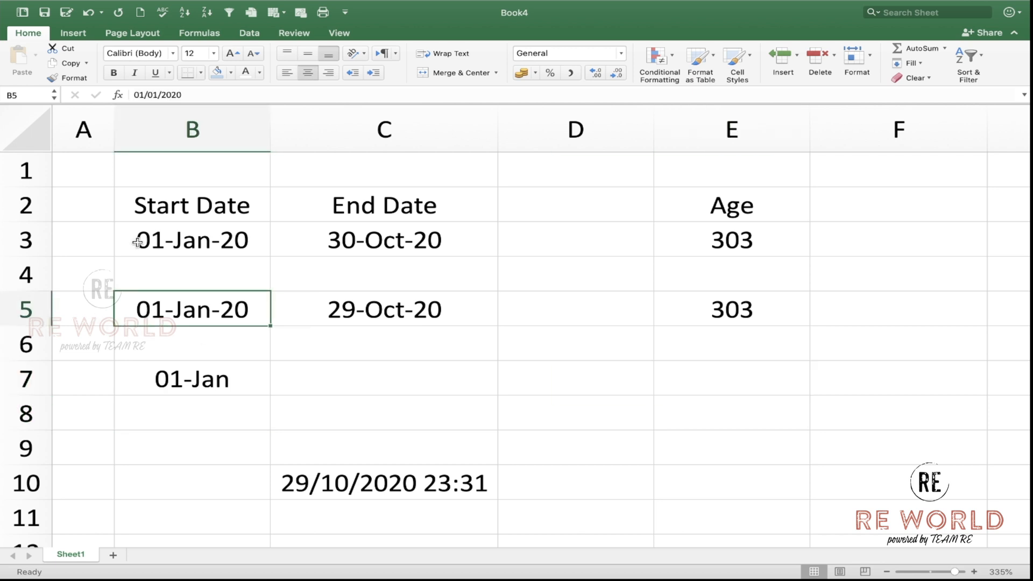
left_click(67, 81)
left_click(152, 371)
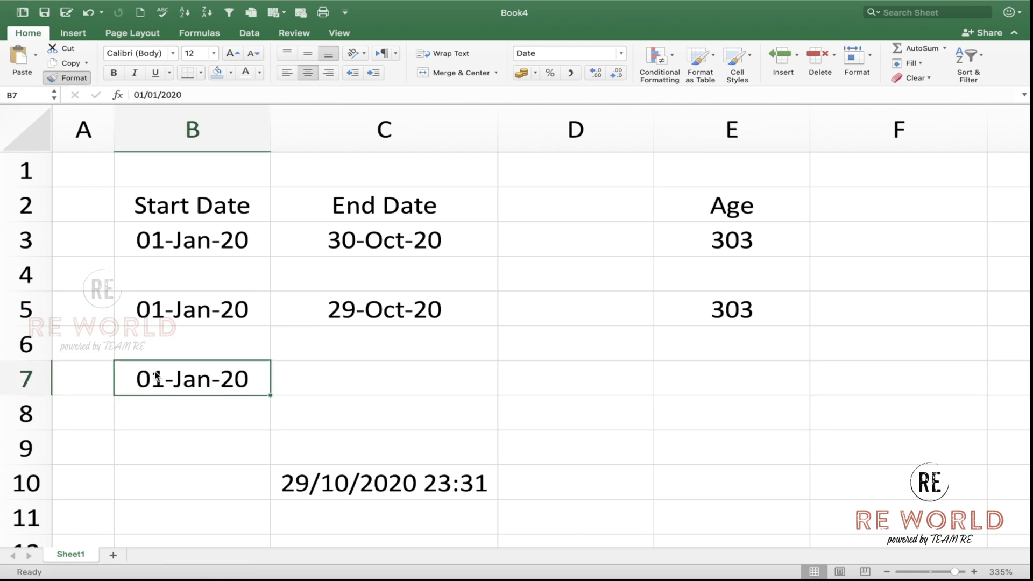
Enter the formula =NOW()-B7 in cell E7 to calculate the age up to the current date.
left_click(755, 376)
type("=")
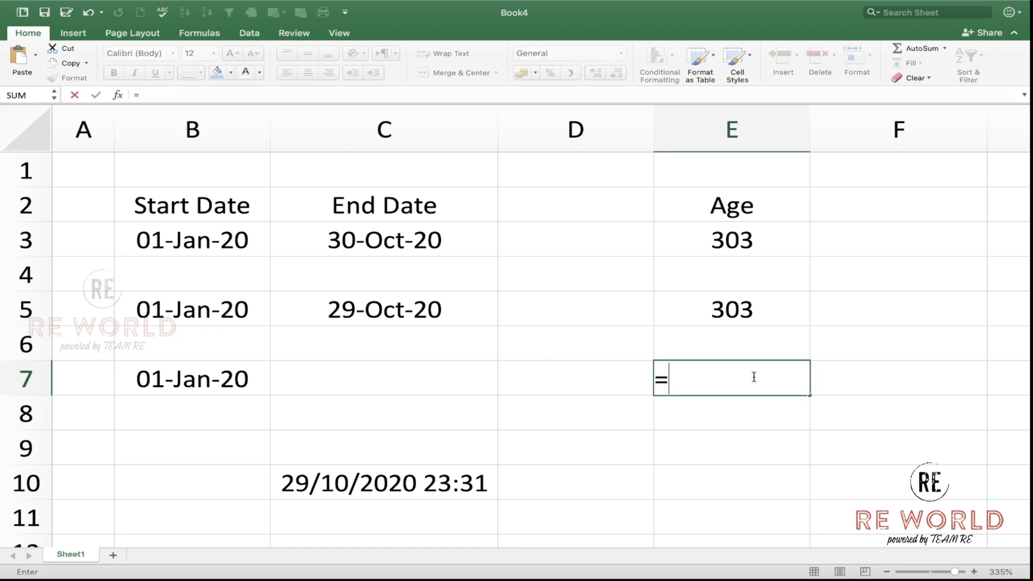
type("Now")
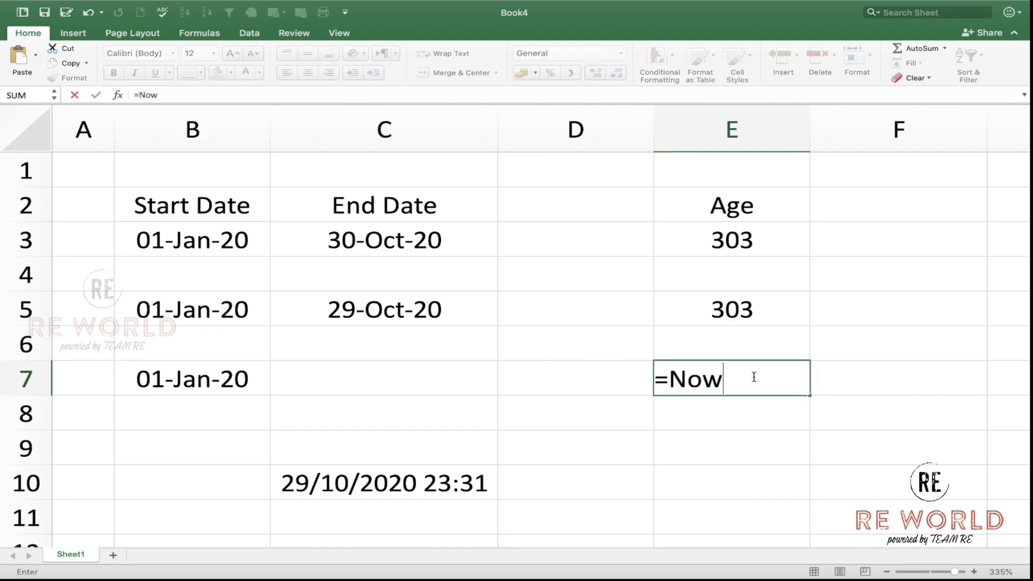
type("()-")
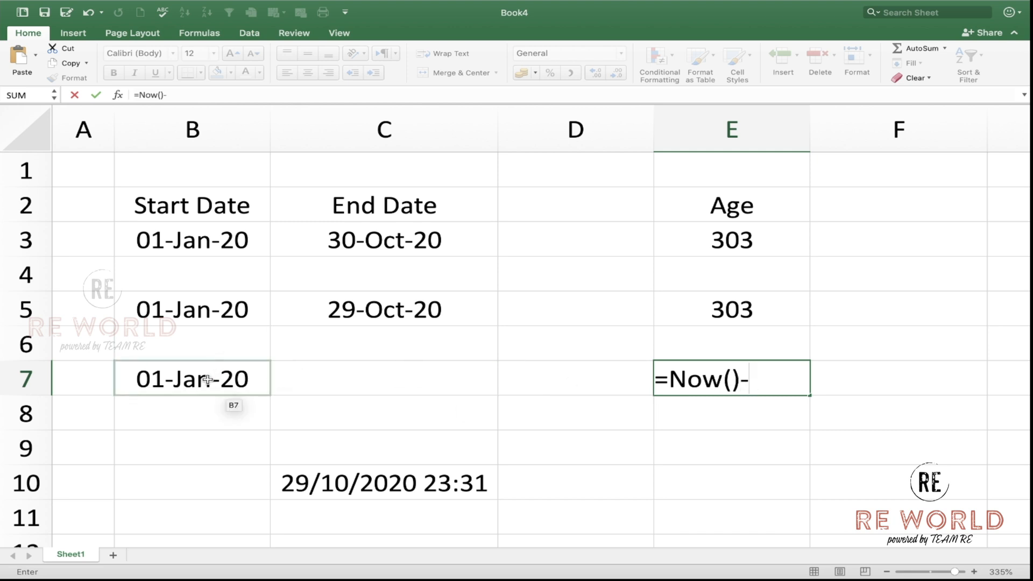
left_click(208, 376)
key("Return")
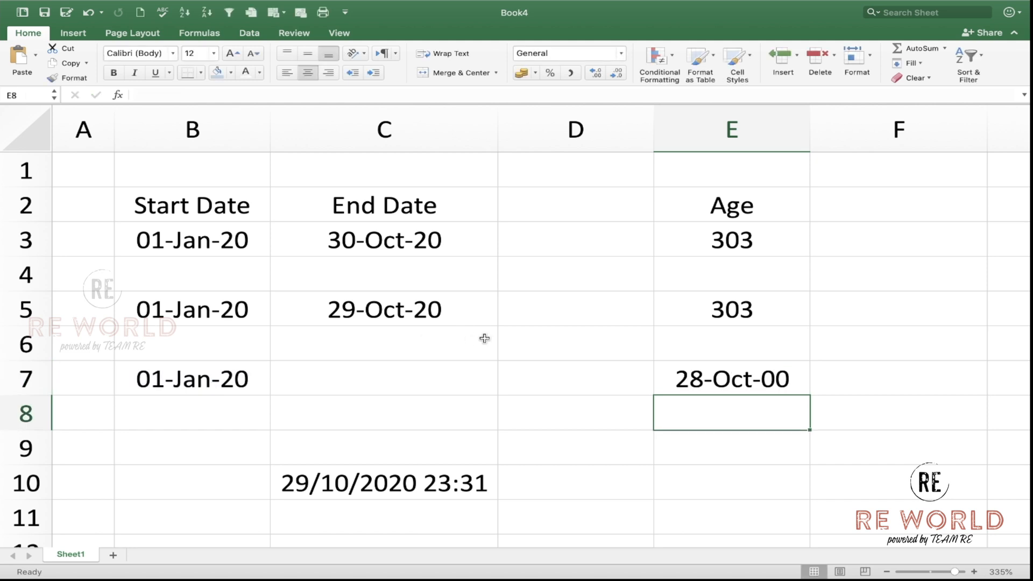
Copy the number formatting of cell E5 onto the age in cell E7 and check the formula's cell reference.
left_click(709, 316)
left_click(71, 80)
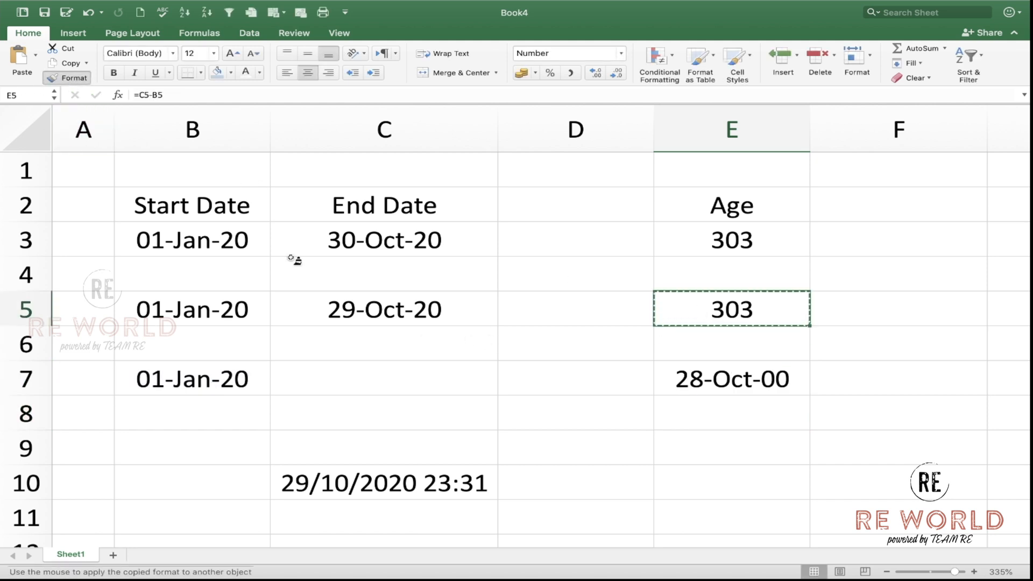
left_click(753, 381)
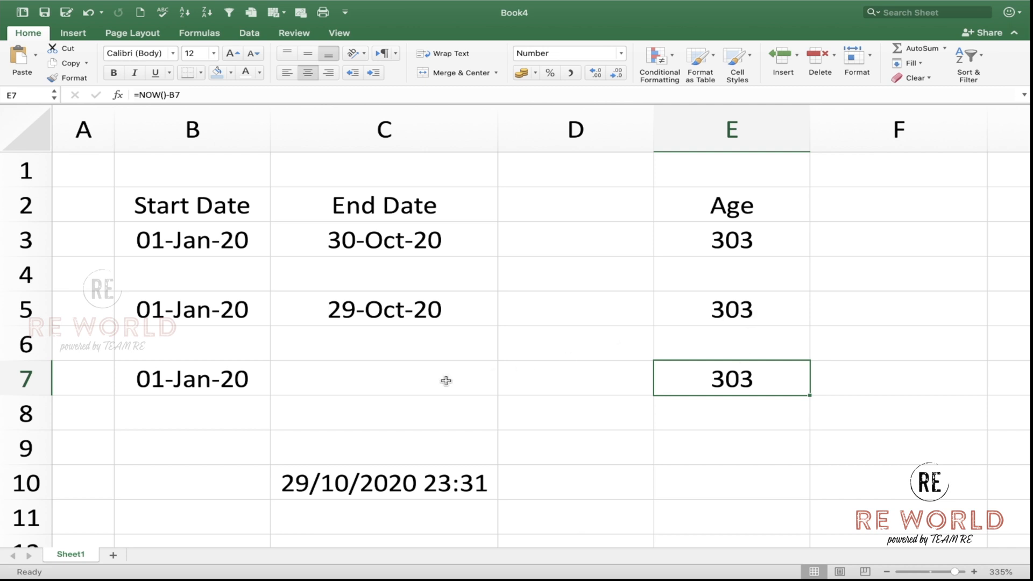
double_click(758, 373)
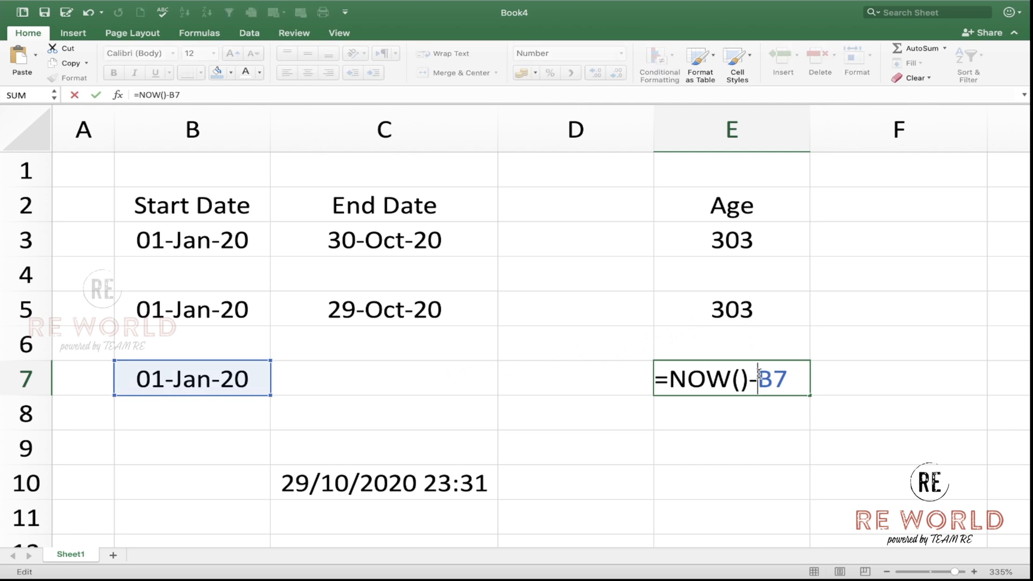
key("Return")
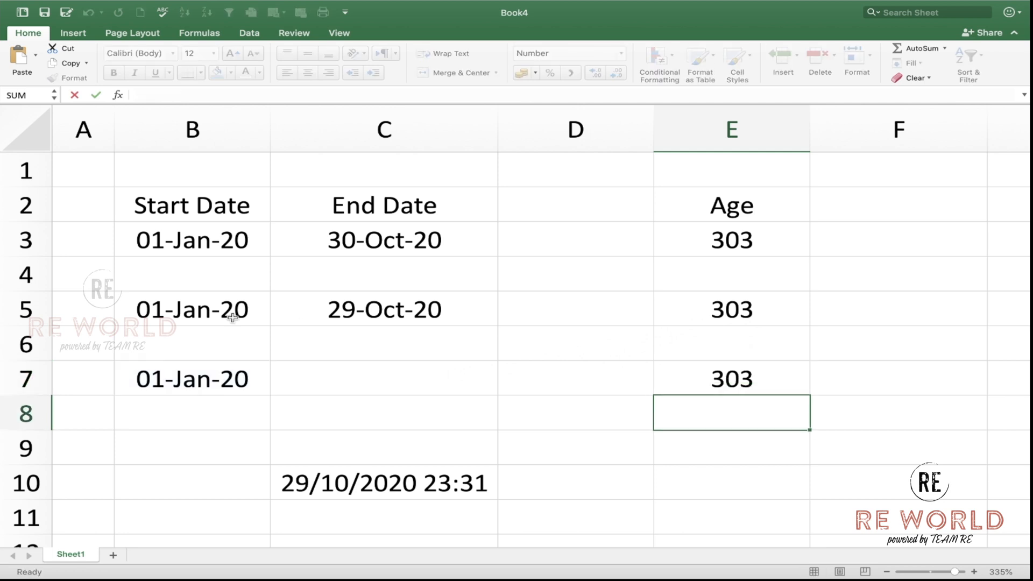
Change the start date in cell B7 to 1/1/2019 and check the recalculated age in E7.
left_click(219, 382)
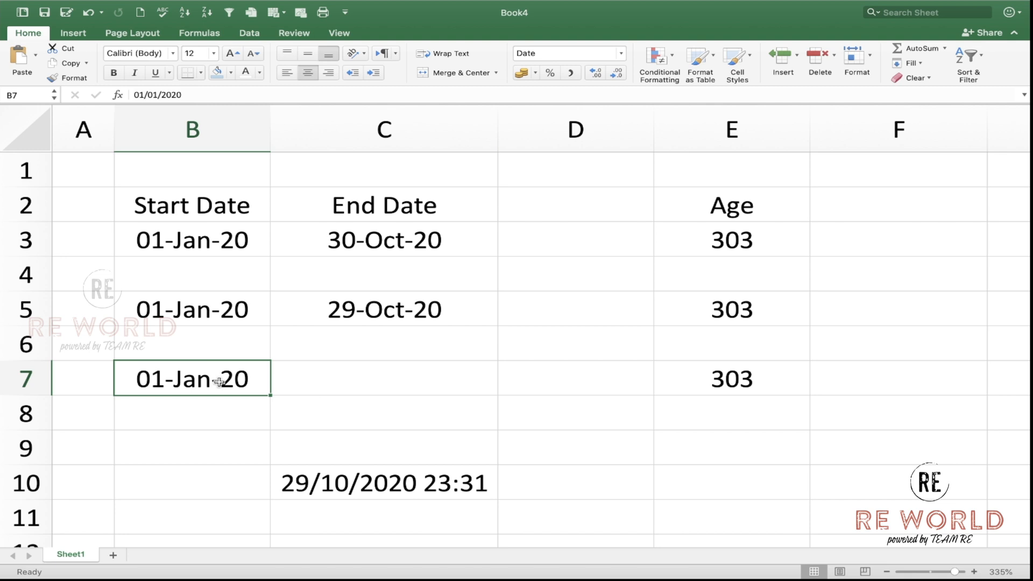
key("BackSpace")
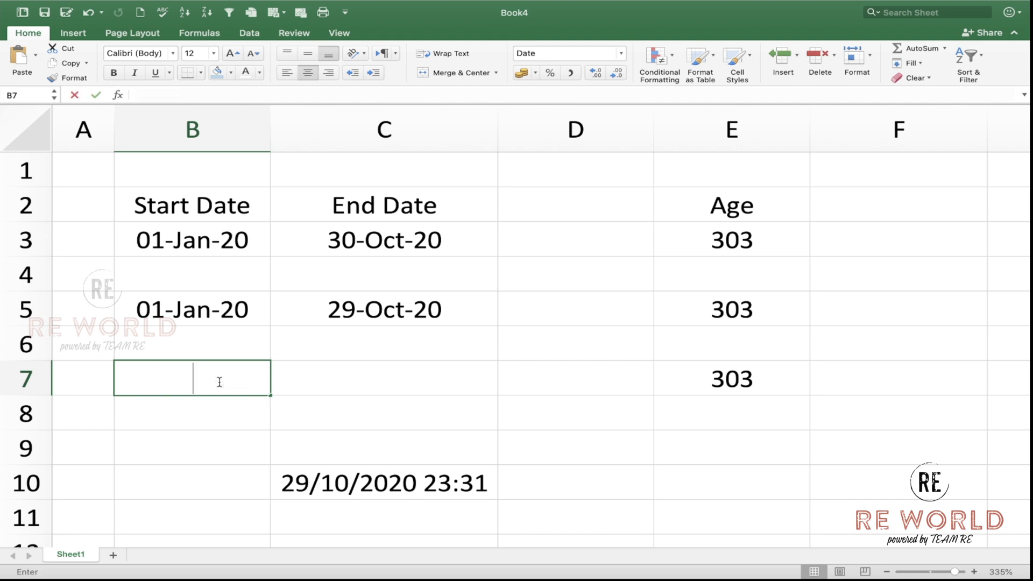
type("1/1/2019")
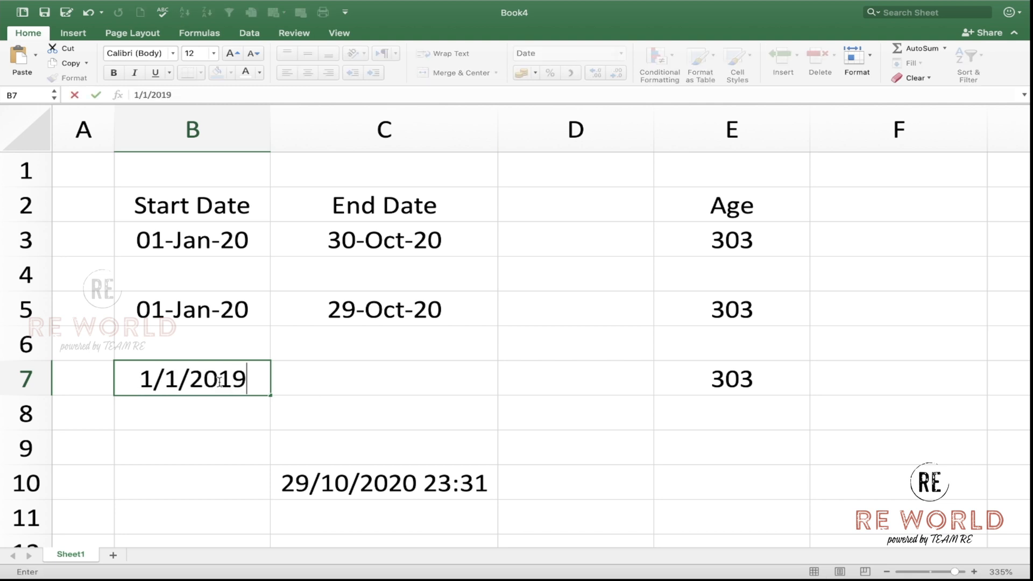
key("Return")
left_click(740, 374)
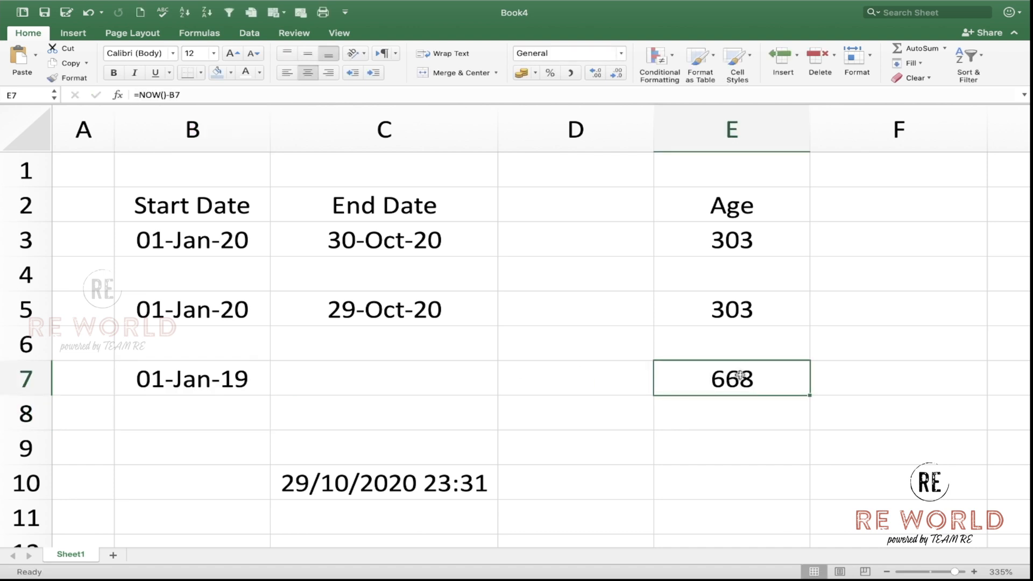
left_click(212, 387)
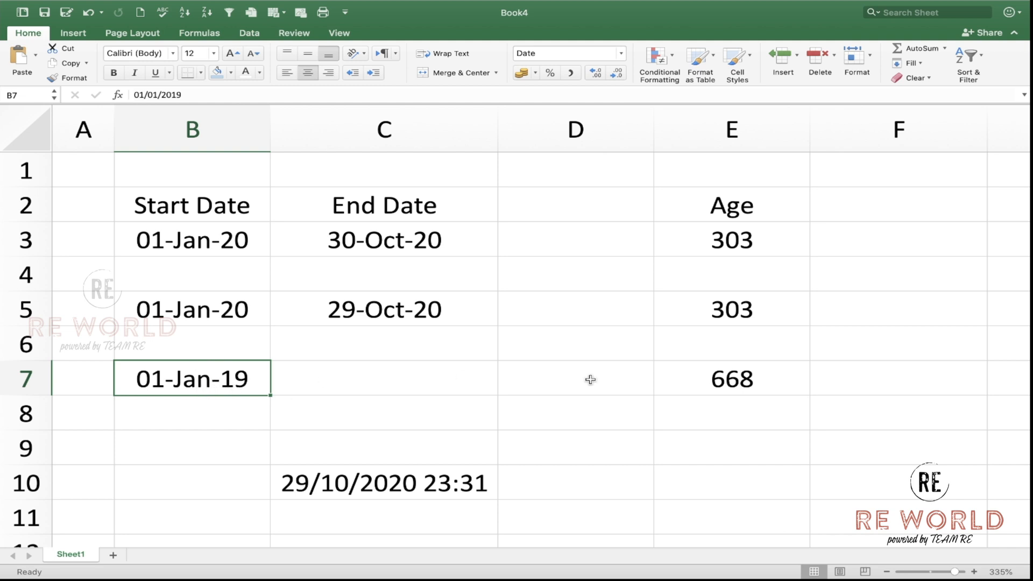
left_click(763, 378)
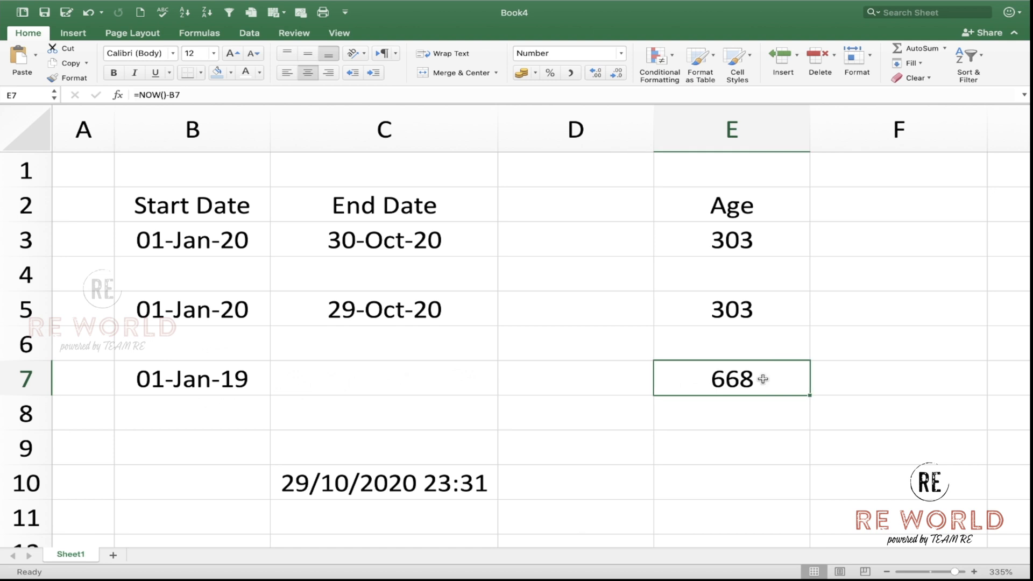
Add the column heading Month in cell F2.
left_click(878, 204)
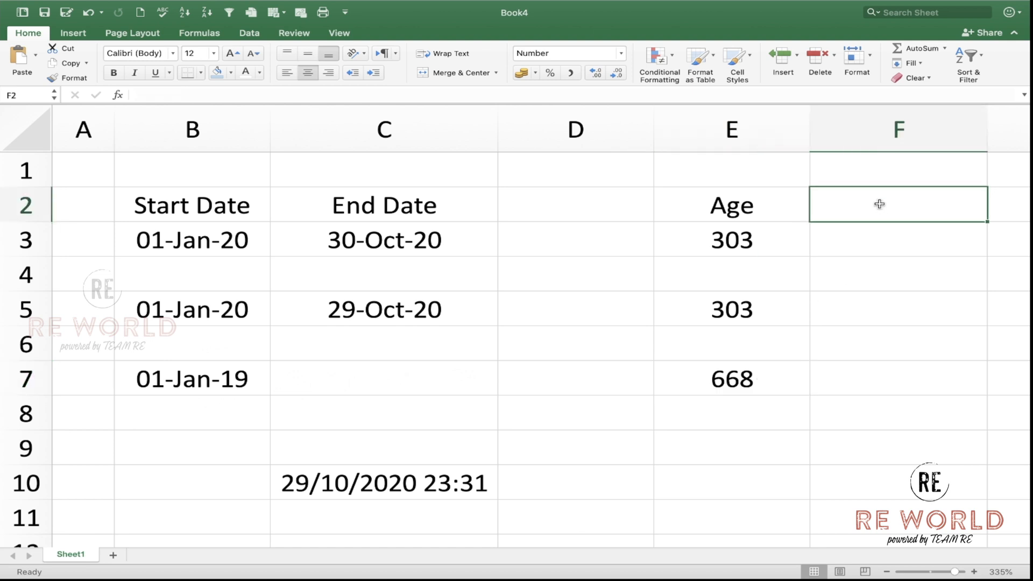
type("Month")
key("Return")
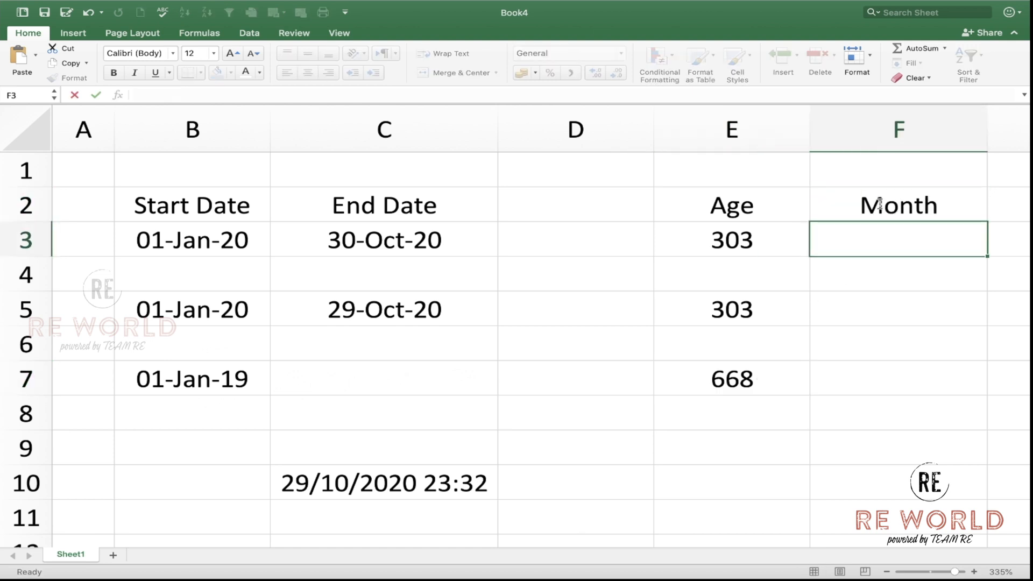
Calculate the age in months in cell F3 with the formula =E3/30 and centre the result.
type("=")
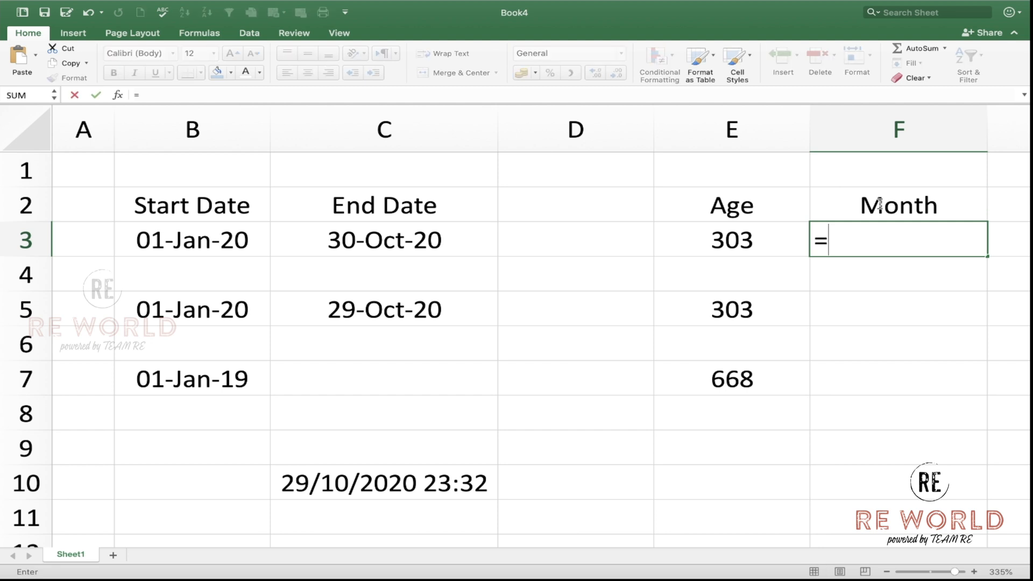
key("Left")
type("/")
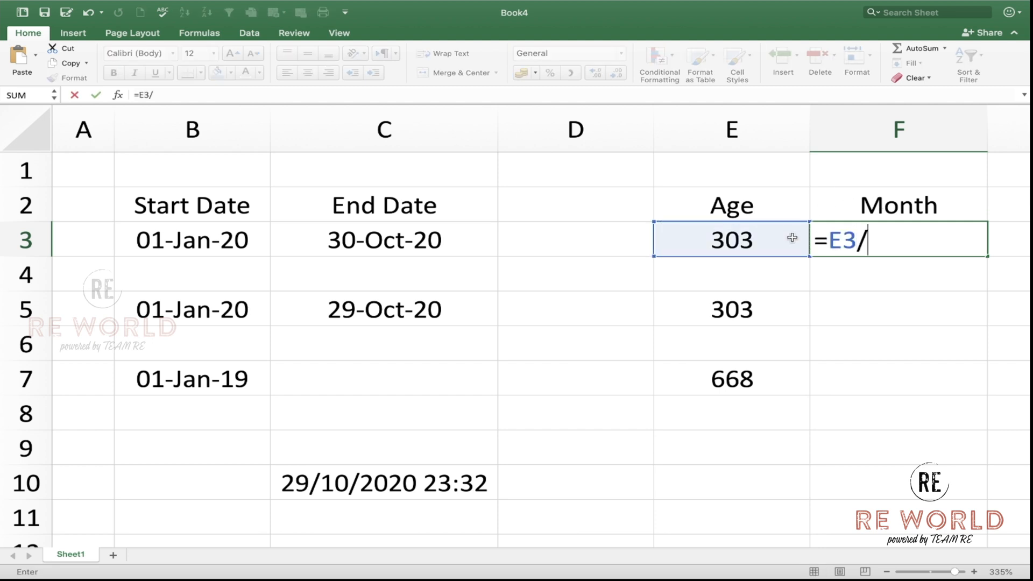
left_click(884, 253)
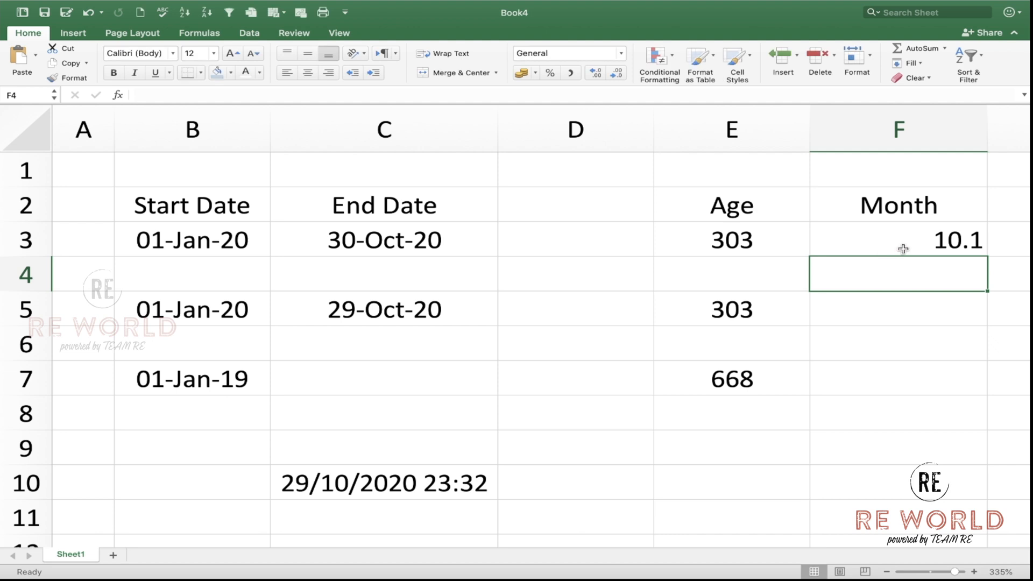
left_click(903, 249)
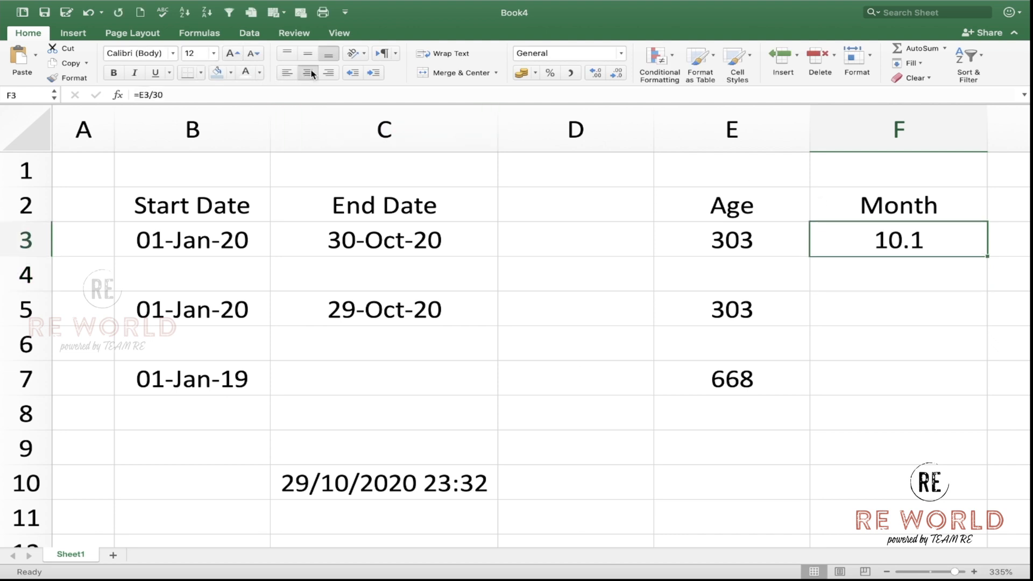
Copy the month formula from cell F3 into cells F5 and F7.
key("super+c")
left_click(848, 301)
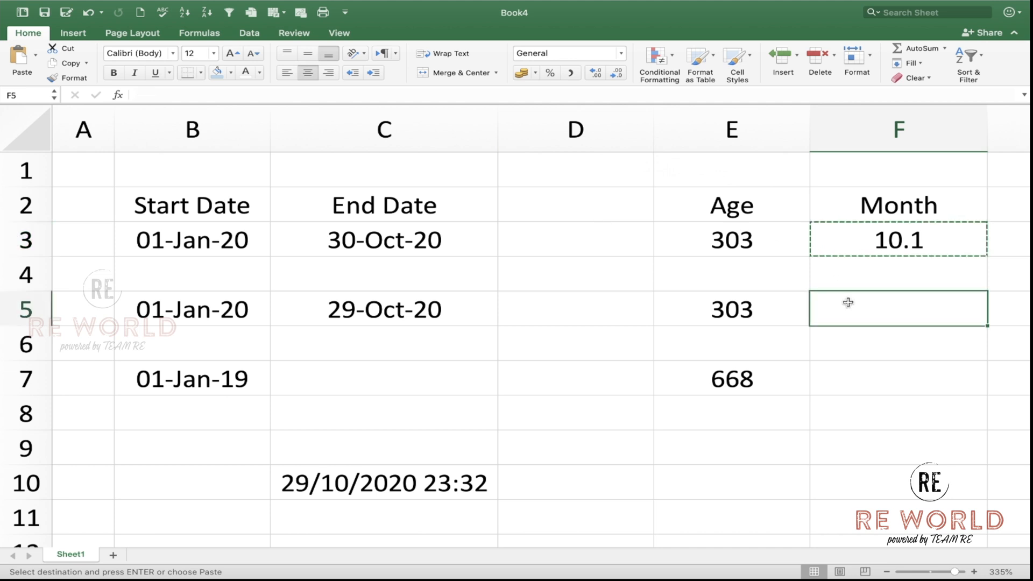
key("super+v")
left_click(850, 372)
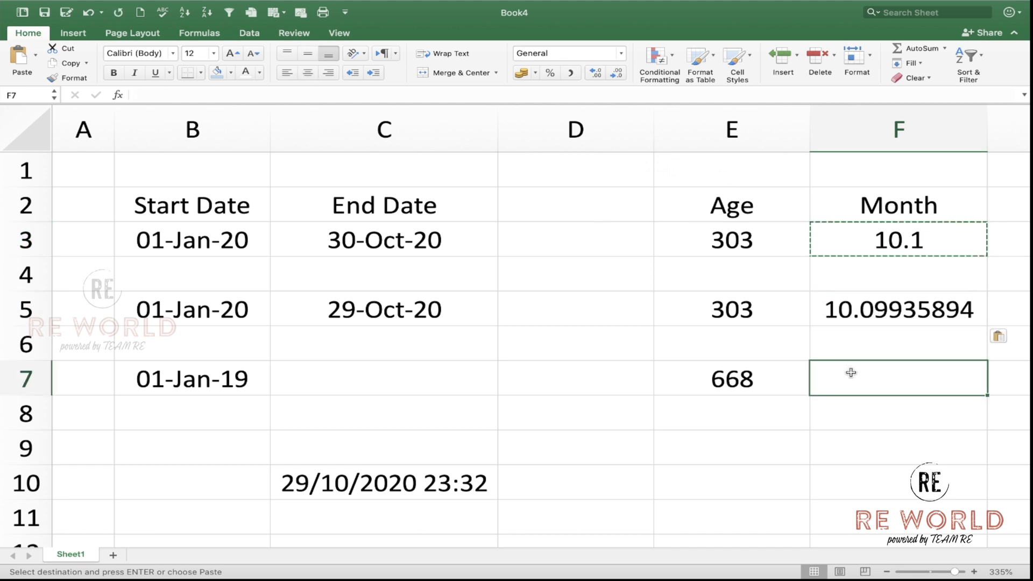
key("super+v")
Reduce the month values in cells F5, F7 and F3 to zero decimal places.
left_click_drag(896, 309, 890, 375)
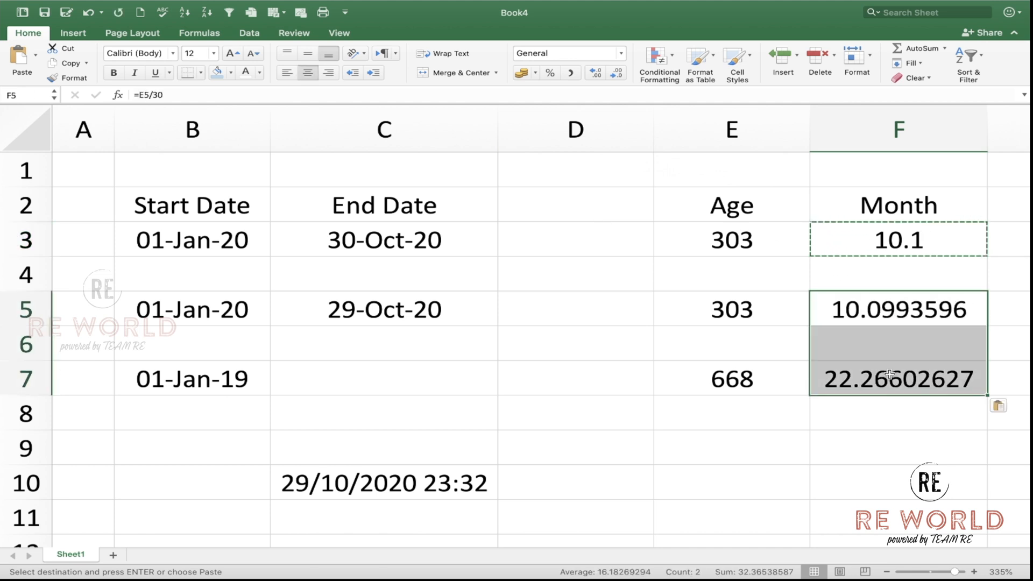
left_click(617, 73)
left_click(617, 73)
left_click(617, 73)
left_click(617, 73)
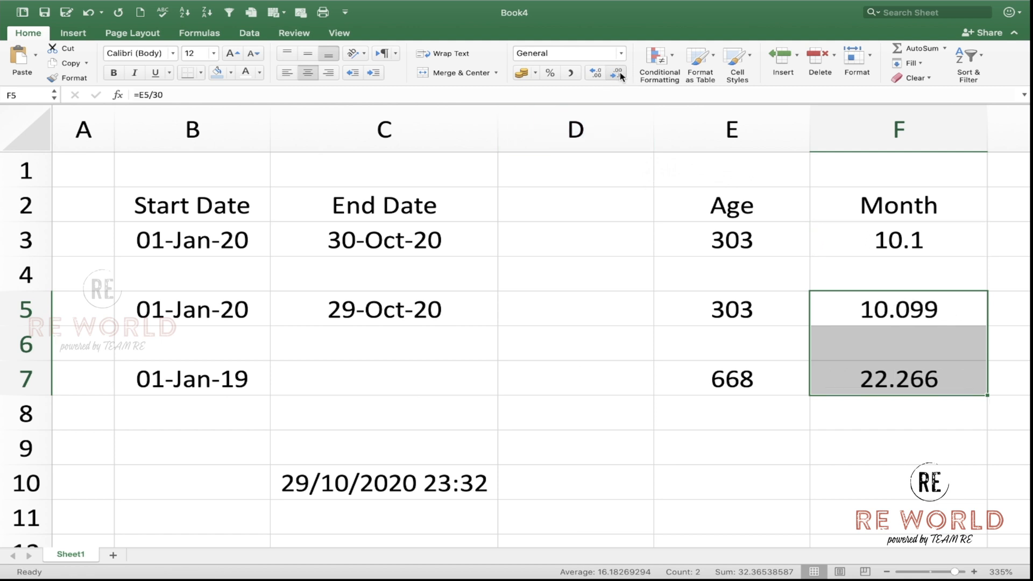
left_click(617, 73)
left_click(617, 73)
left_click(617, 73)
left_click(884, 323)
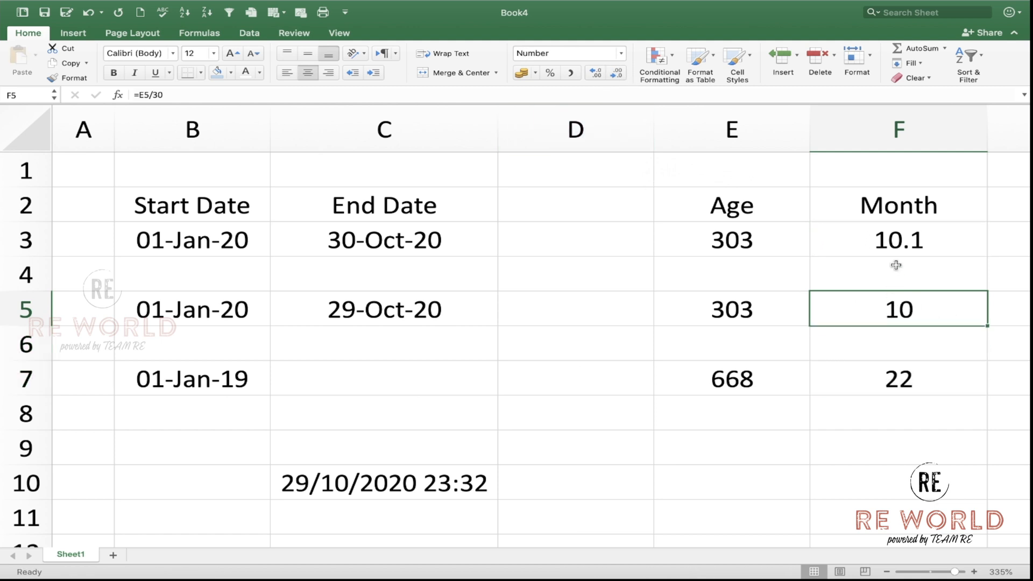
left_click(895, 251)
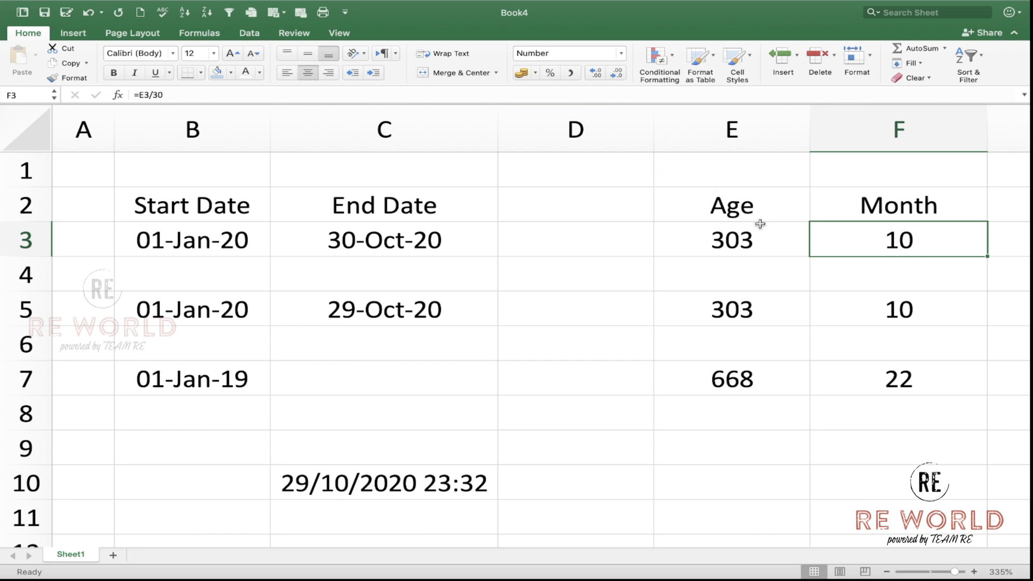
Rename the Age column heading in cell E2 as Days.
left_click(764, 246)
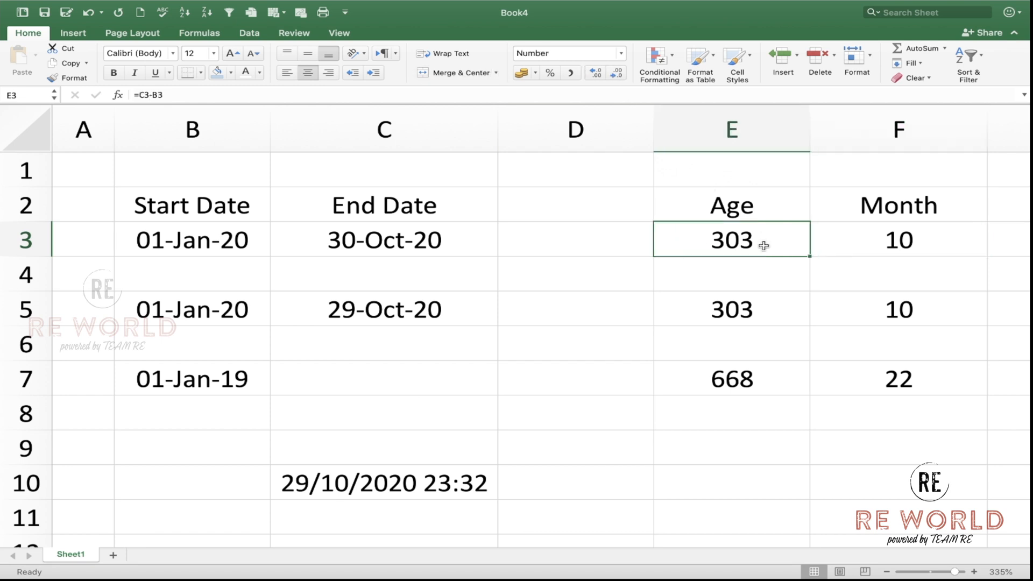
left_click(742, 205)
type("Day")
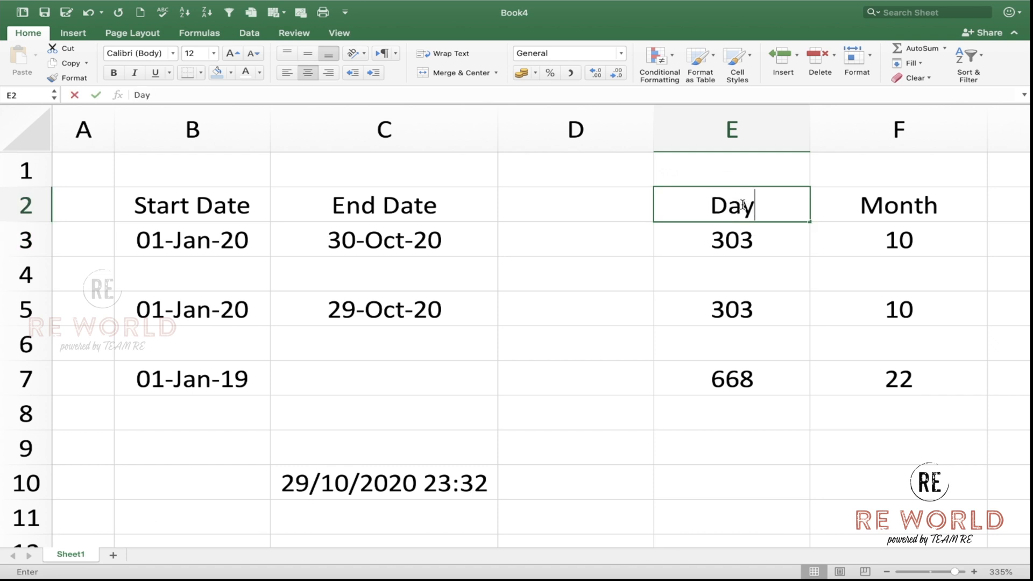
type("s")
left_click(943, 206)
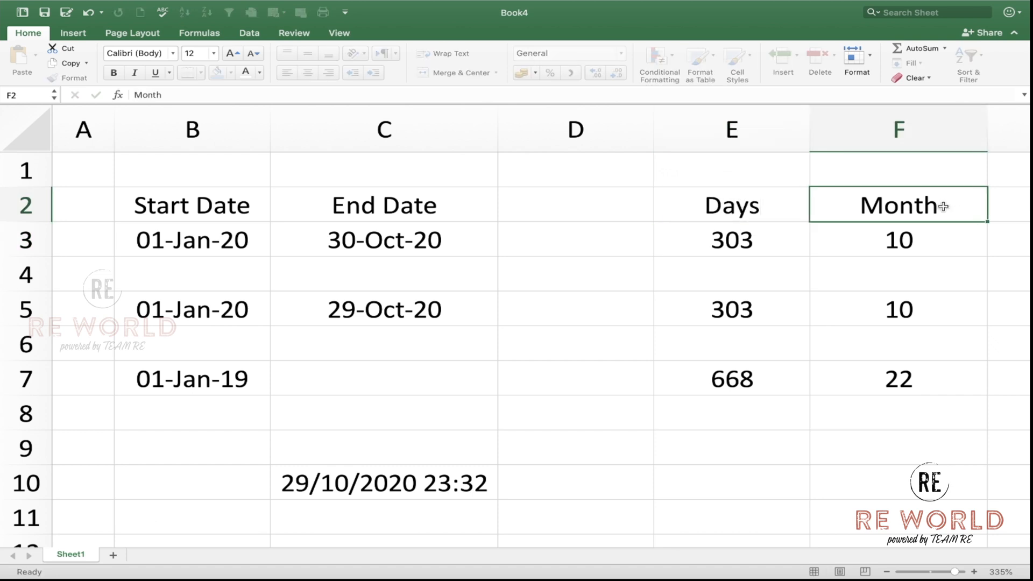